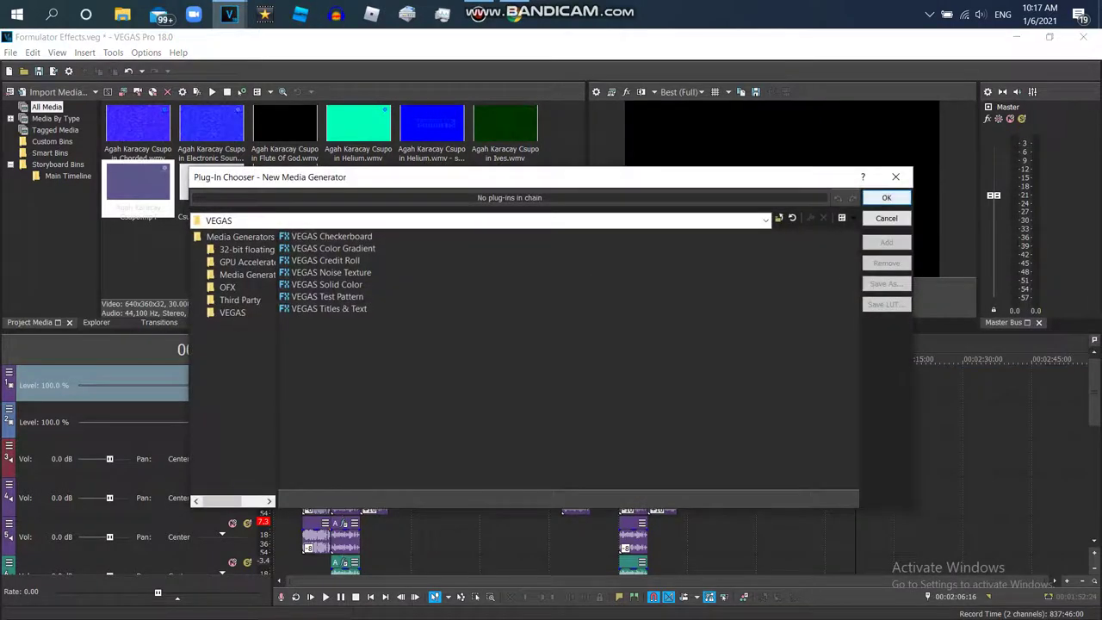
Insert a new empty video track and place it directly below the main video track holding the row of clips.
key(Escape)
right_click(840, 379)
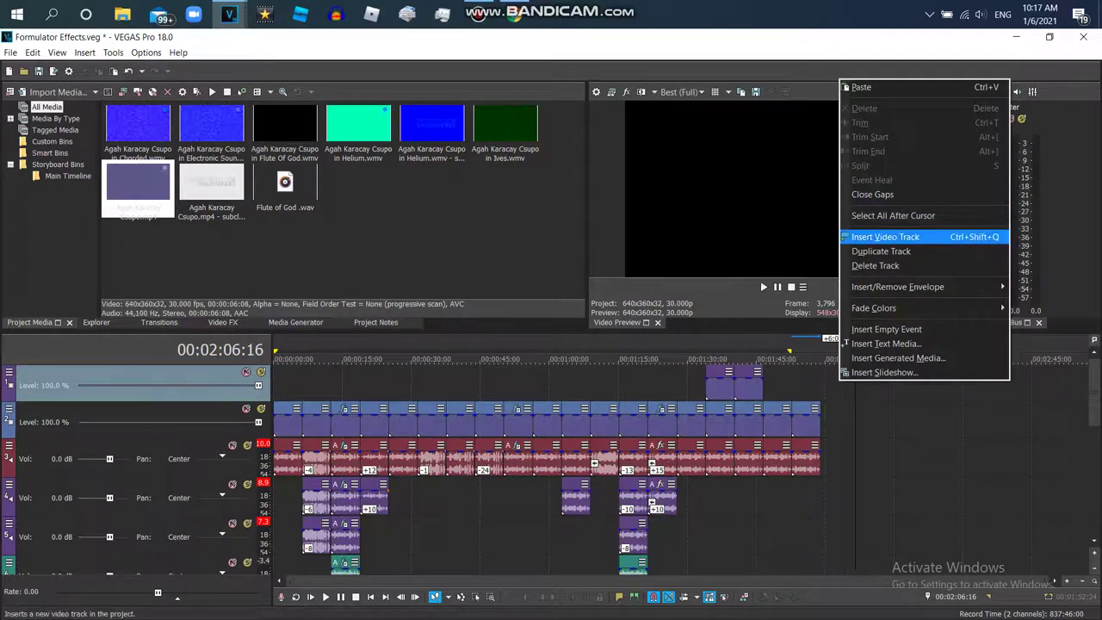
click(885, 237)
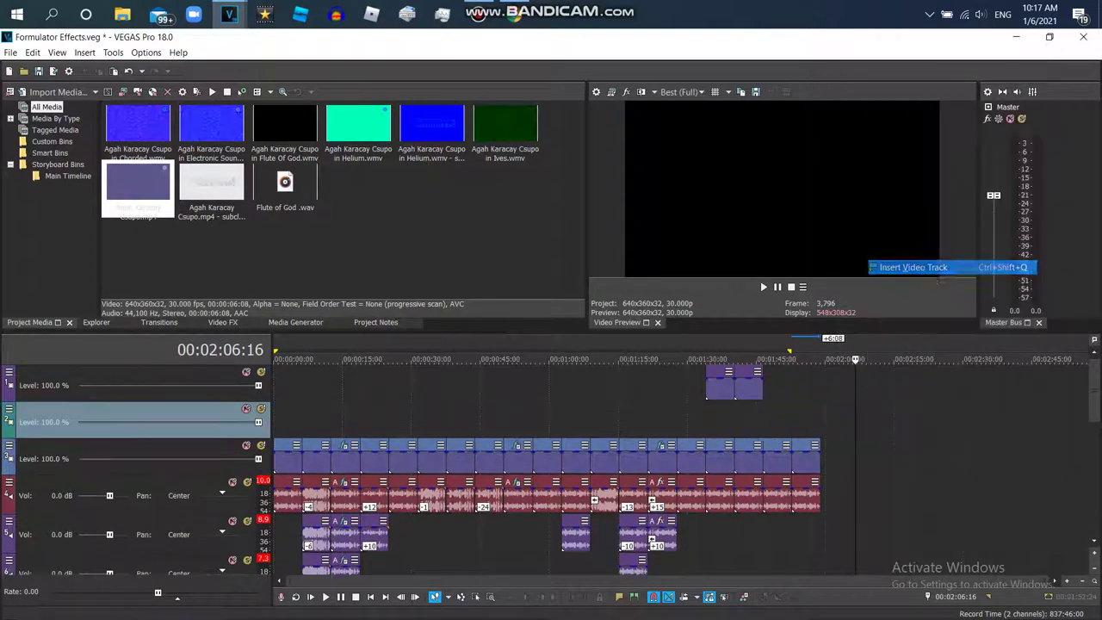
drag(137, 458, 138, 422)
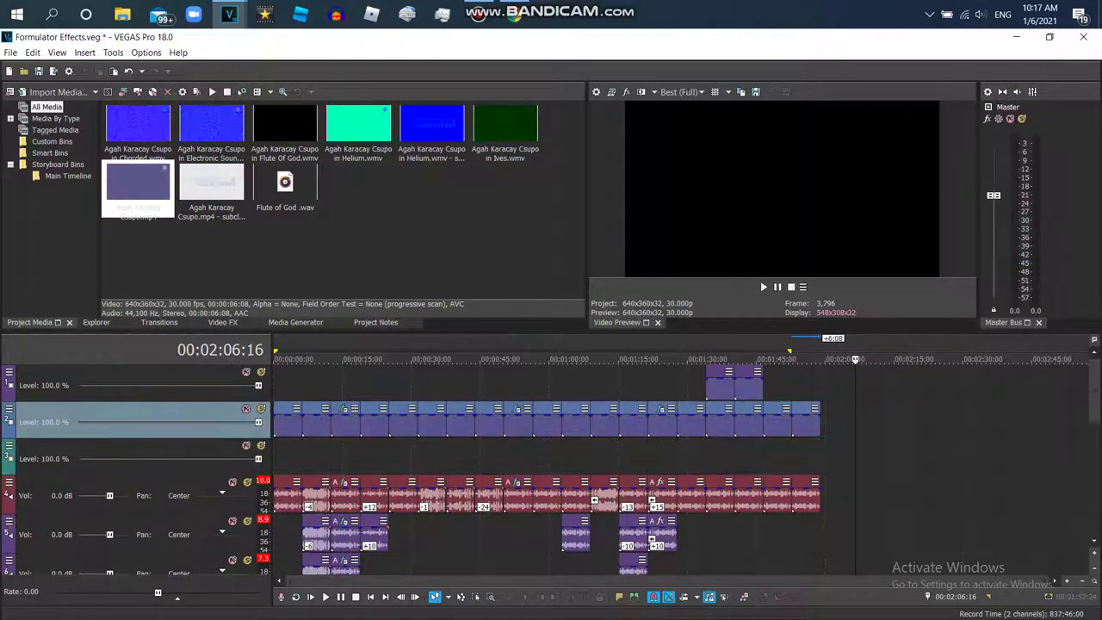
Move the last video clip of the row down onto the empty track and insert another empty video track above it.
drag(805, 421, 805, 457)
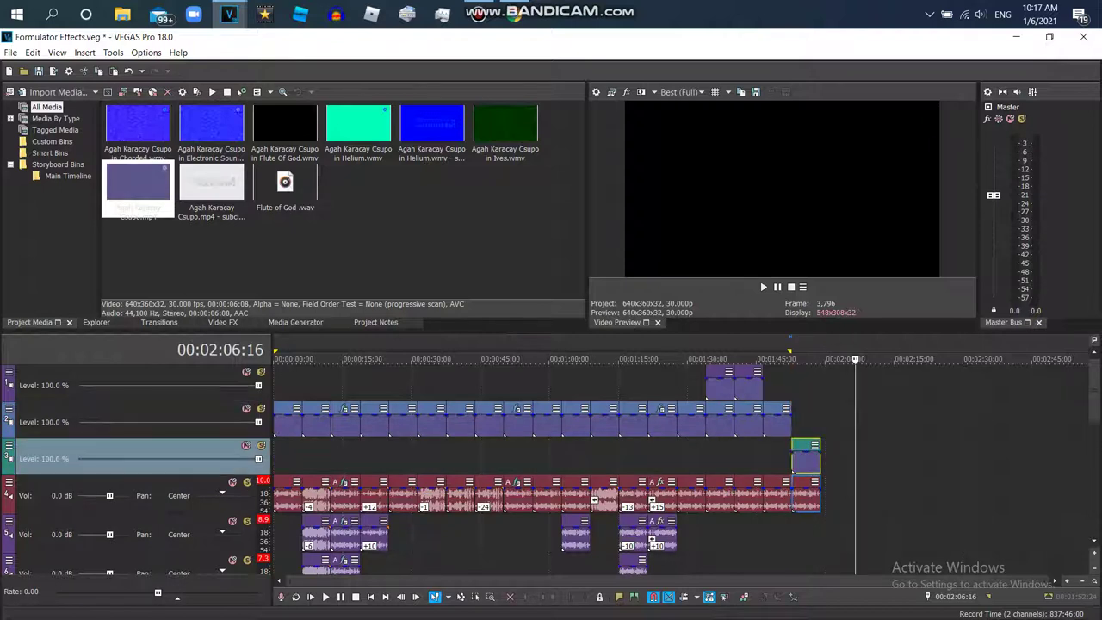
right_click(856, 456)
click(900, 314)
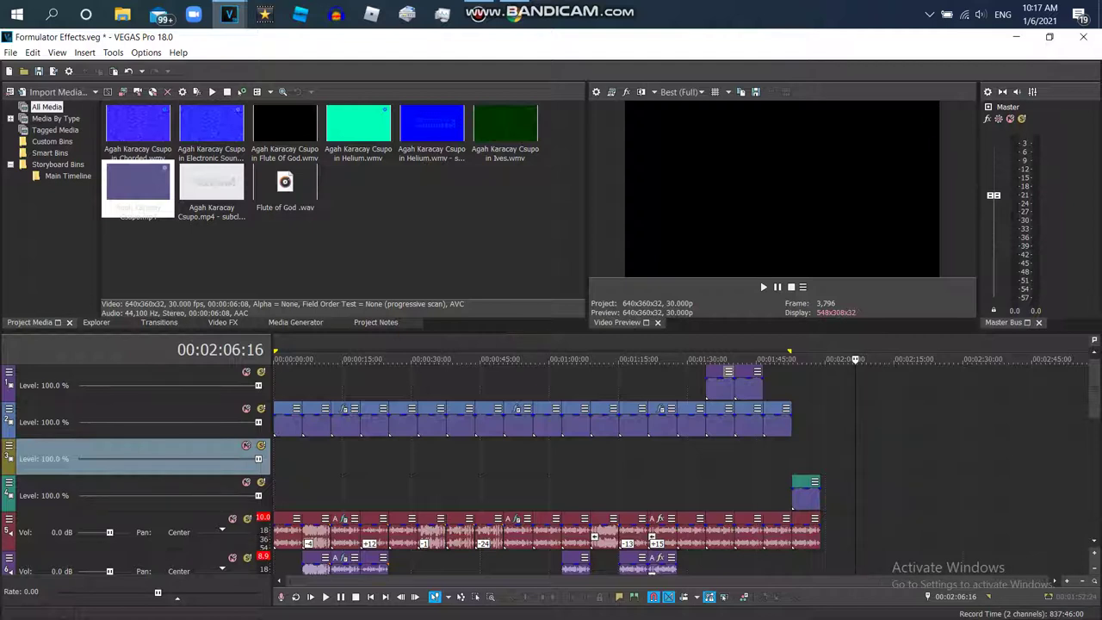
Set track 3's compositing mode to a custom VEGAS Displacement Map using the I Broke X preset.
key(Down)
scroll(138, 517, down, 1)
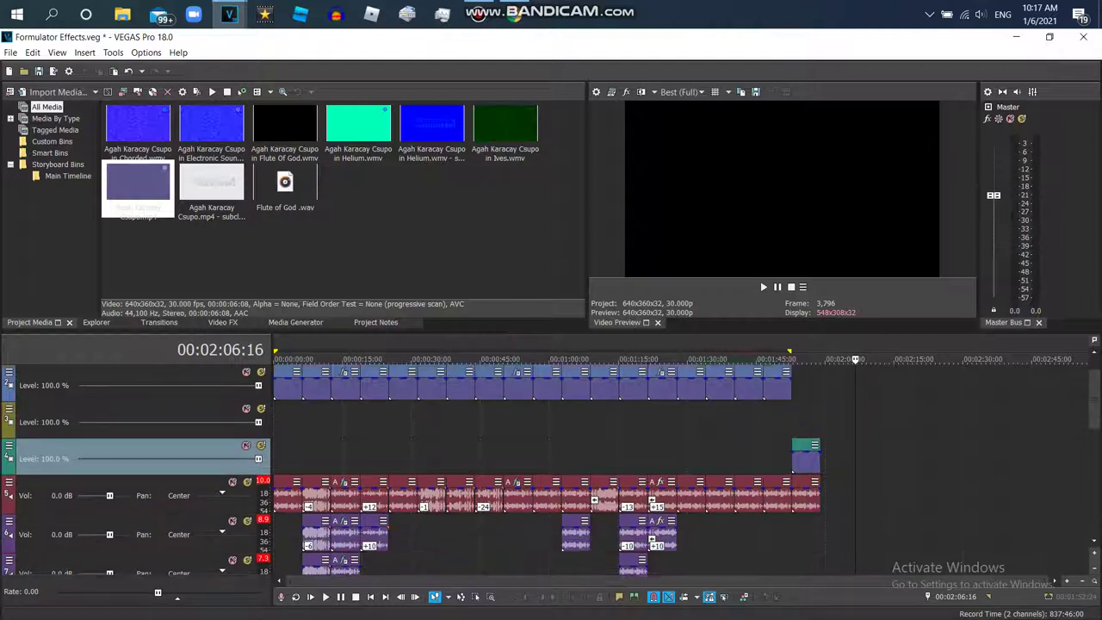
scroll(138, 482, down, 6)
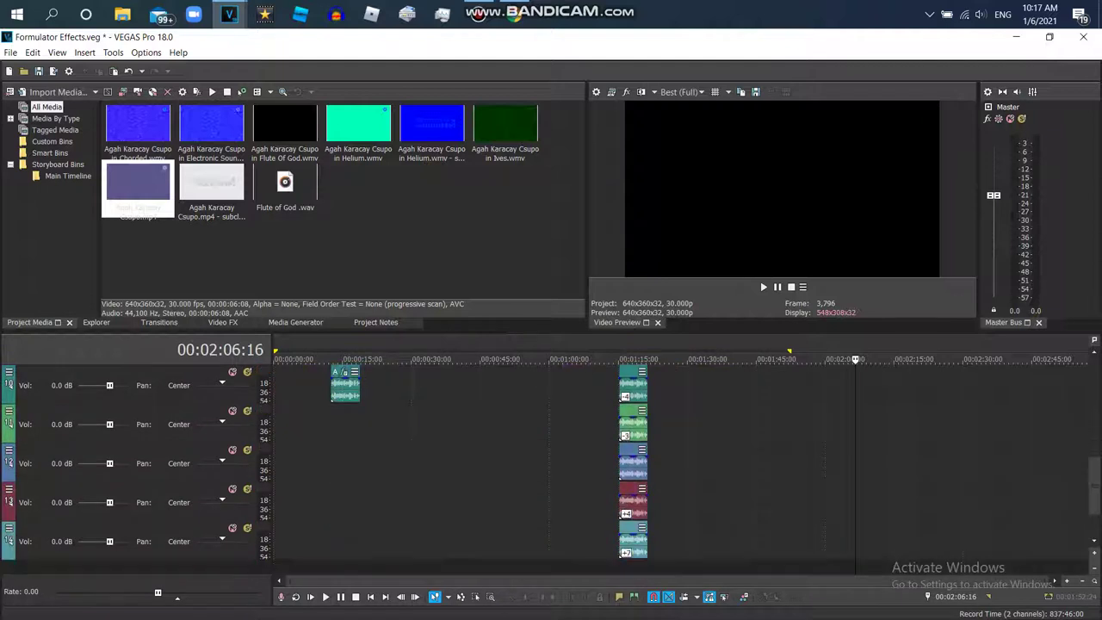
scroll(138, 465, down, 1)
scroll(138, 465, up, 5)
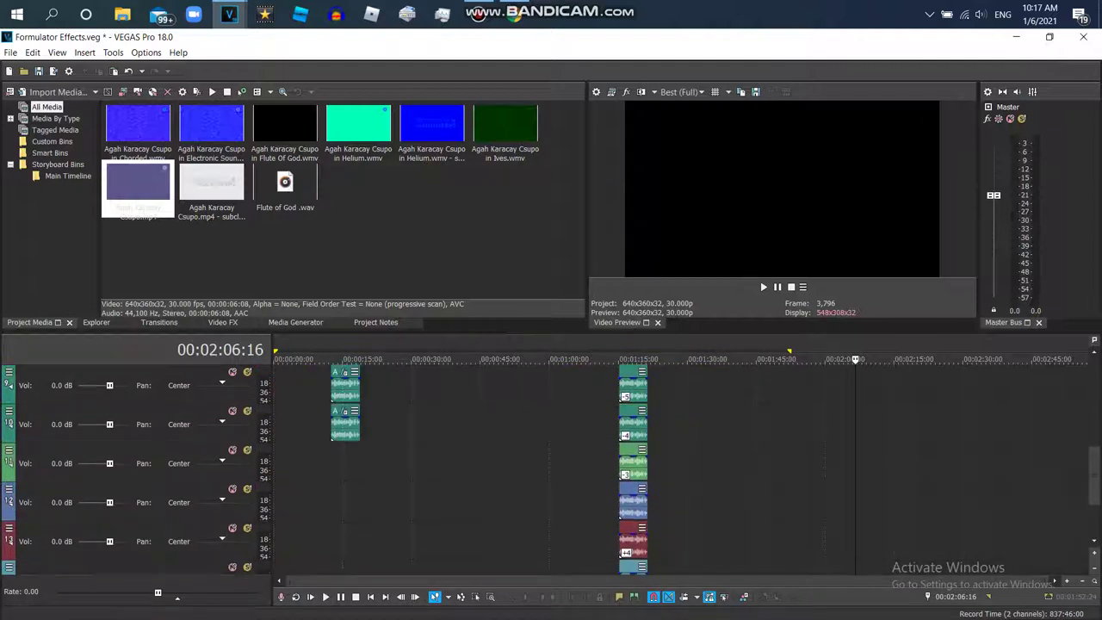
scroll(138, 464, up, 3)
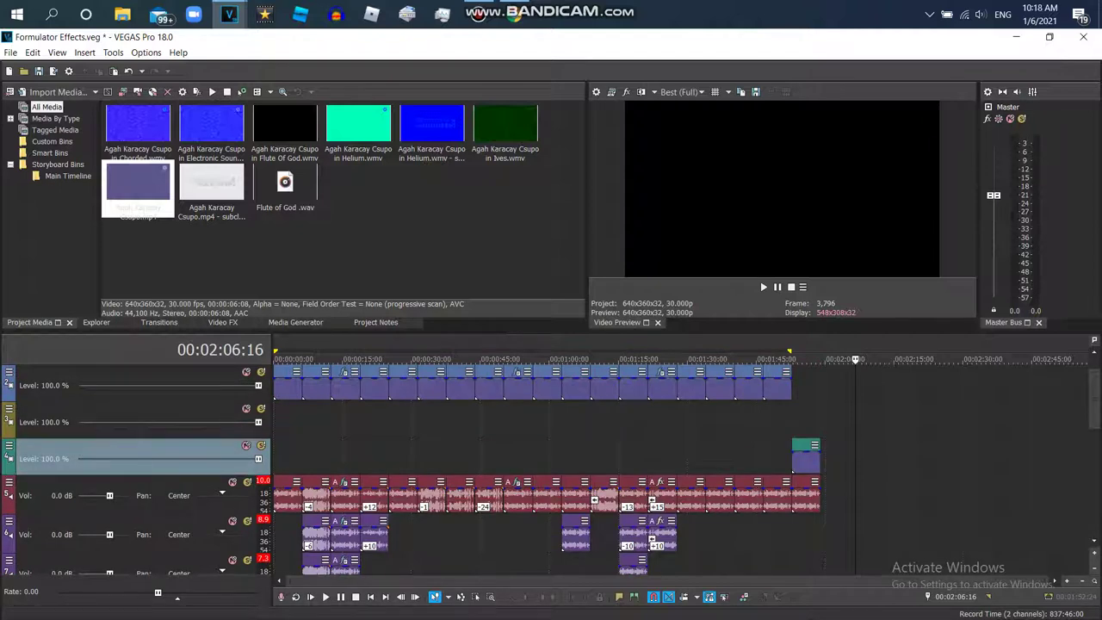
right_click(9, 411)
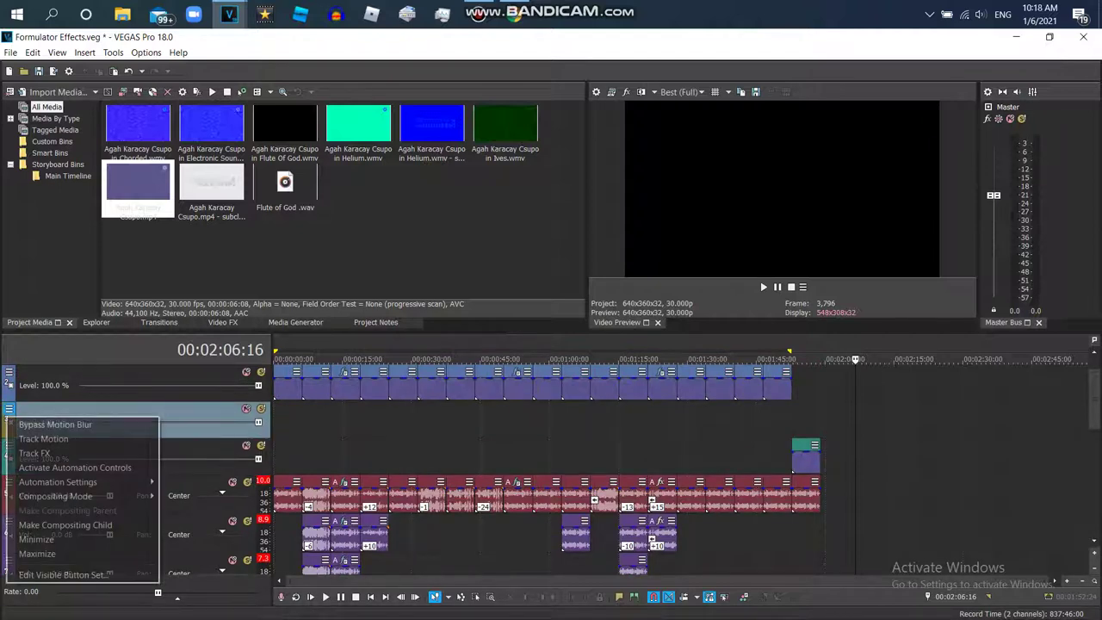
mouse_move(86, 496)
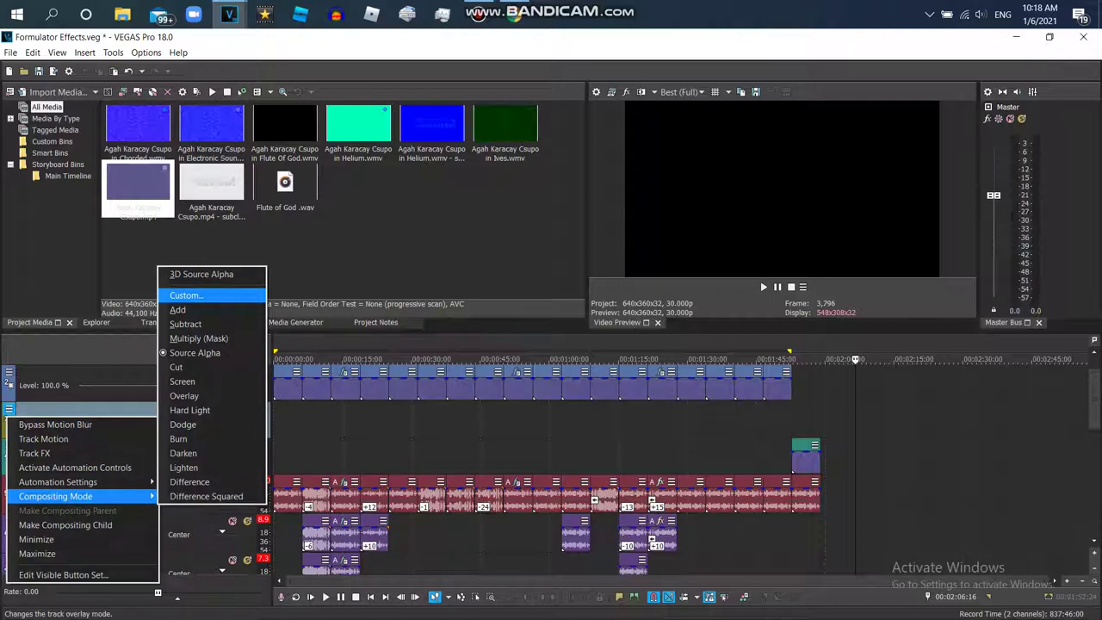
click(186, 296)
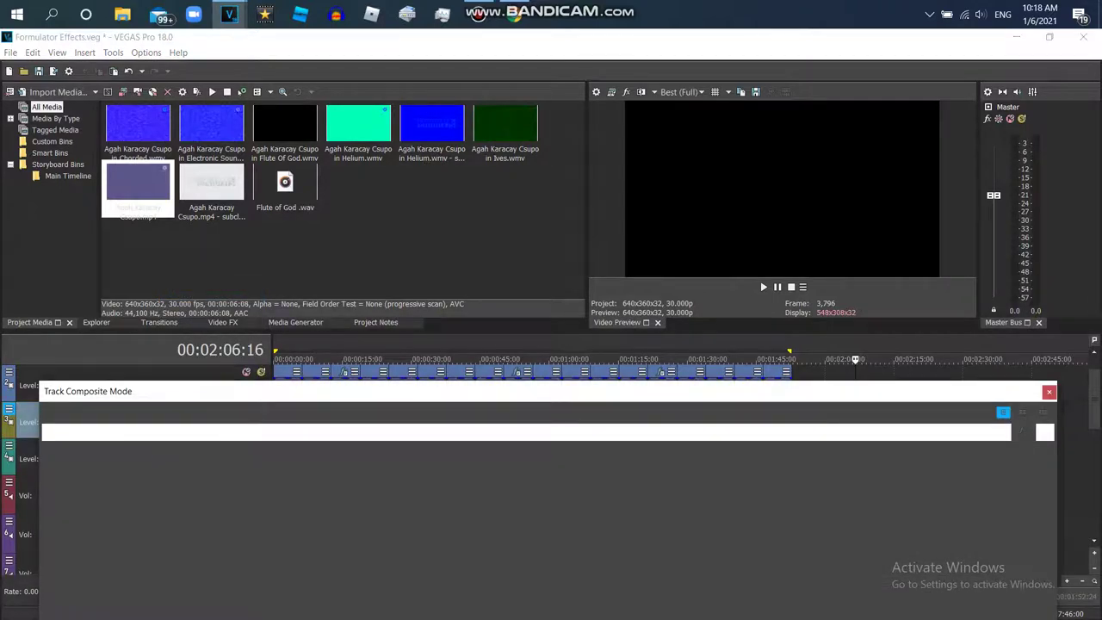
double_click(472, 368)
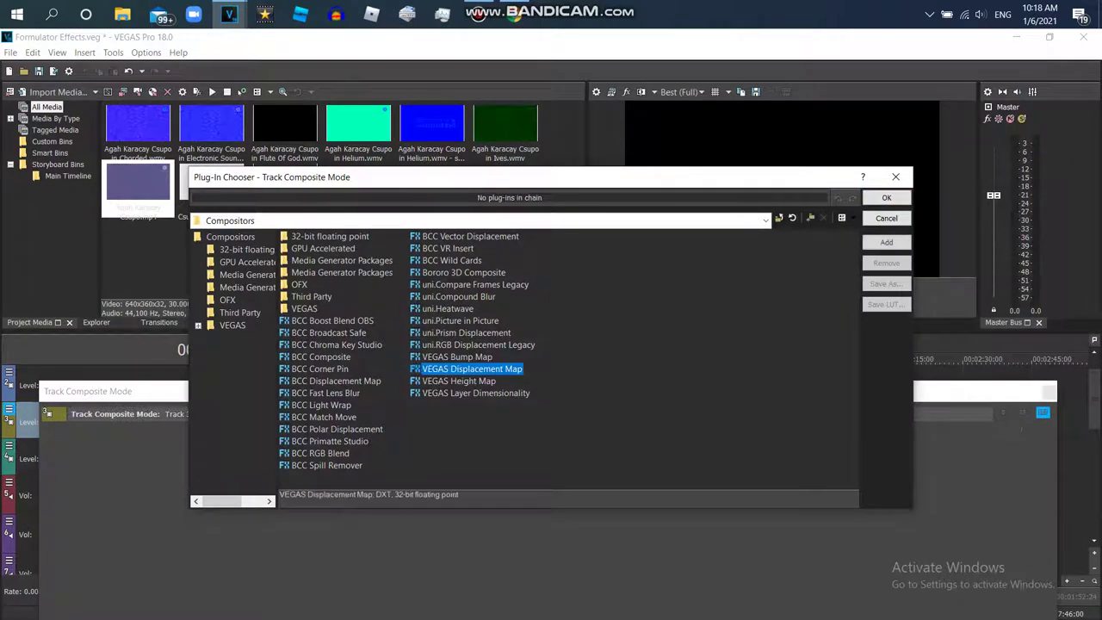
click(1004, 450)
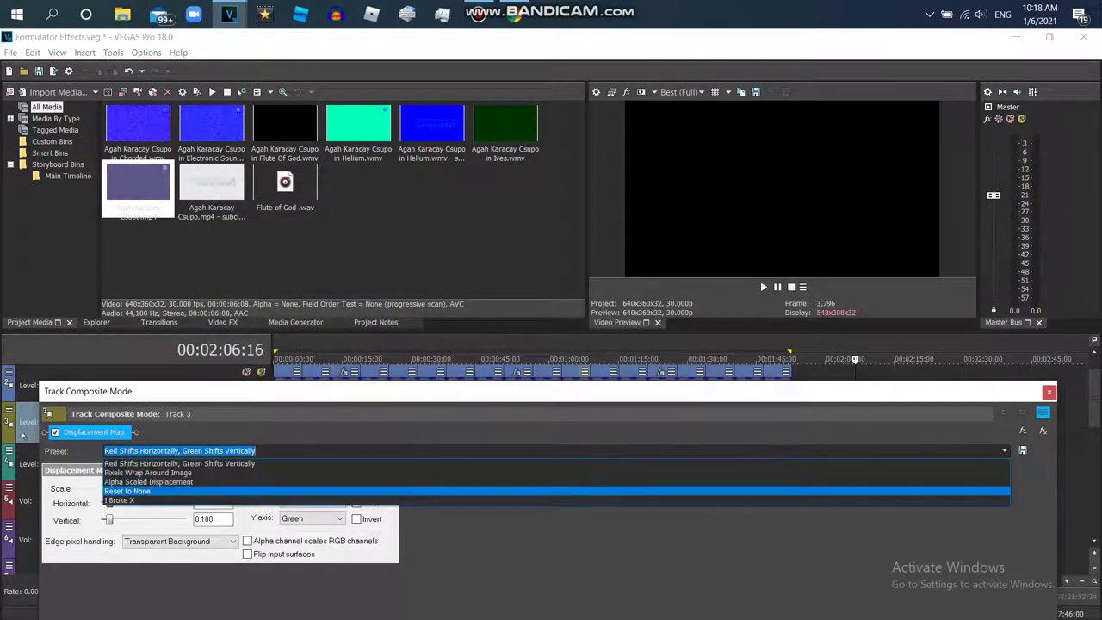
click(121, 499)
key(Escape)
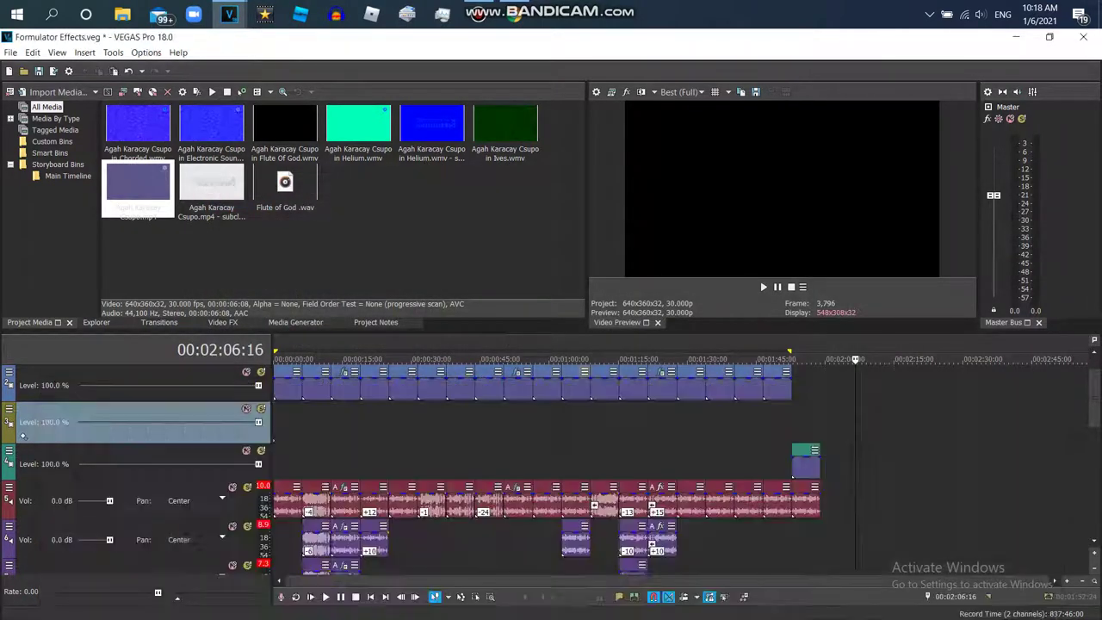
Add the I Broke X image from the Pictures folder 2021-02-20 to track 3 and align it directly above the last video clip.
key(ctrl+o)
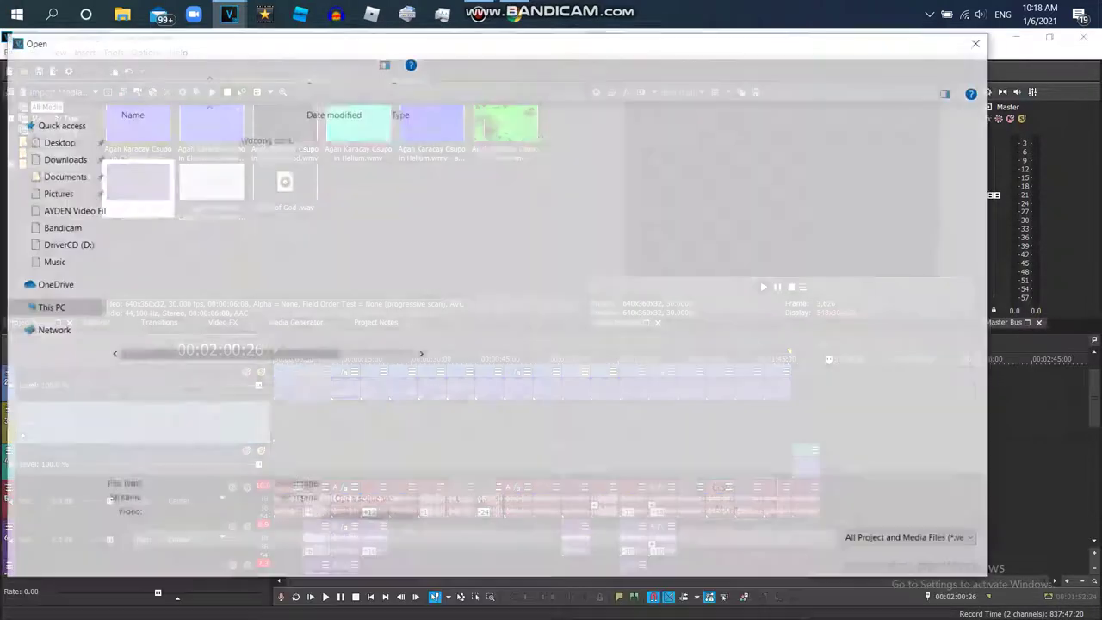
click(57, 411)
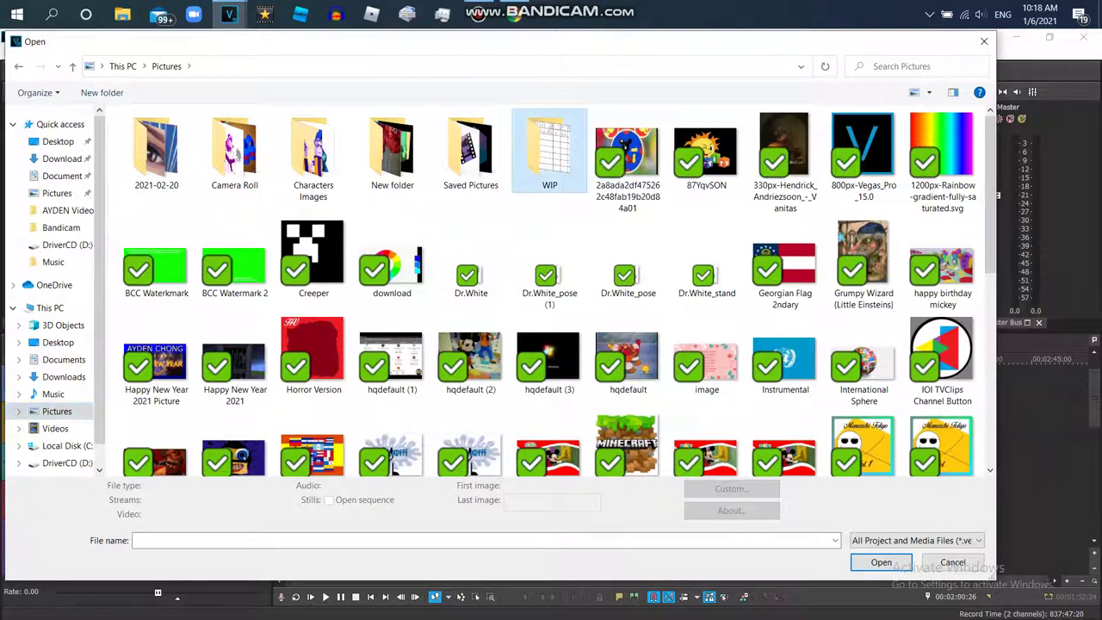
double_click(550, 153)
click(166, 65)
double_click(155, 153)
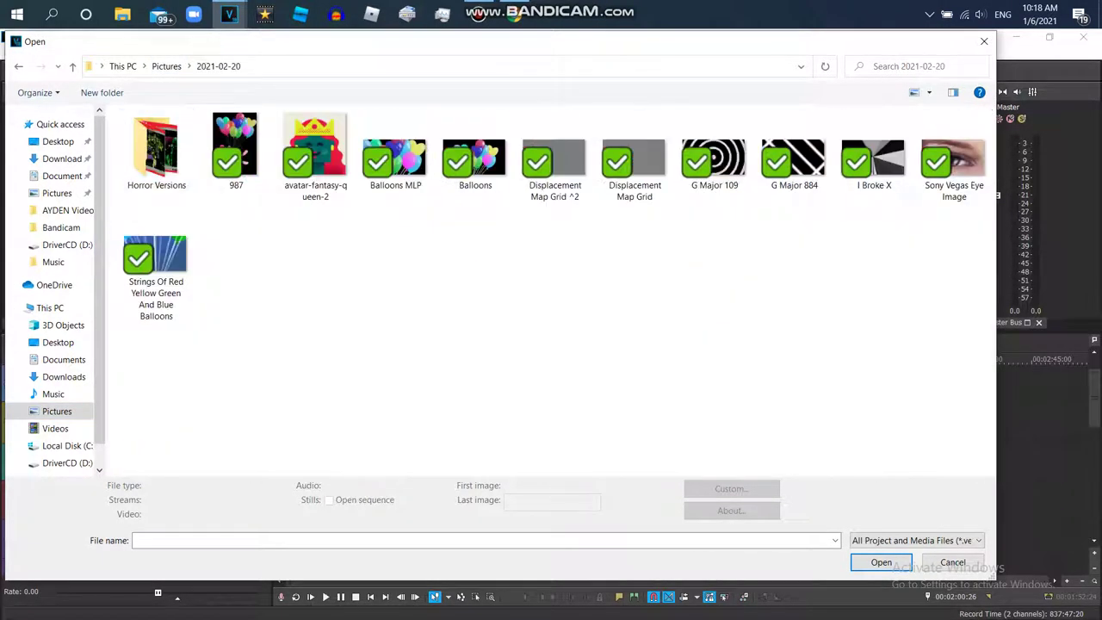
double_click(873, 160)
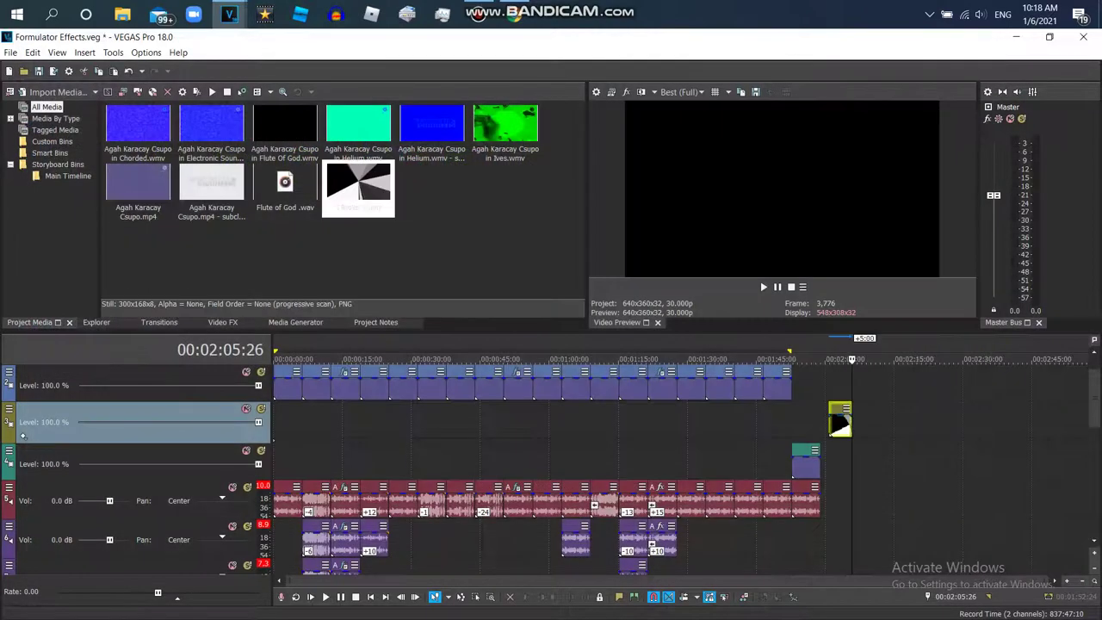
mouse_move(841, 419)
mouse_down()
mouse_move(795, 419)
mouse_move(820, 419)
mouse_up()
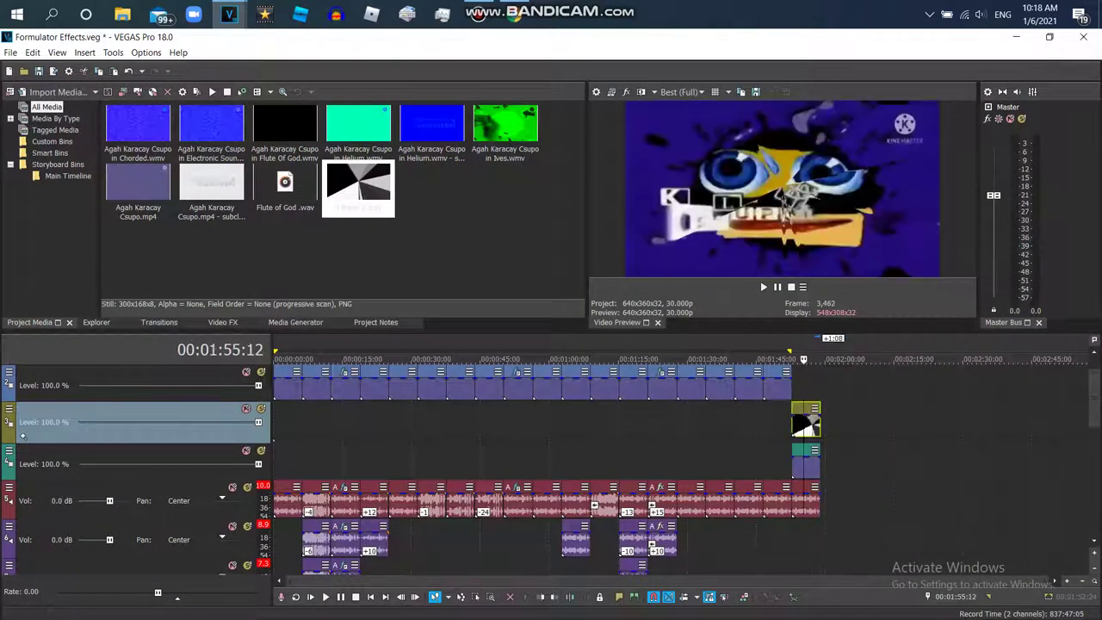
Apply the HSL Adjust preset Zoopals Effect V2 to the last video clip, removing the mistakenly added Rjgunner111 Major track effect.
click(222, 322)
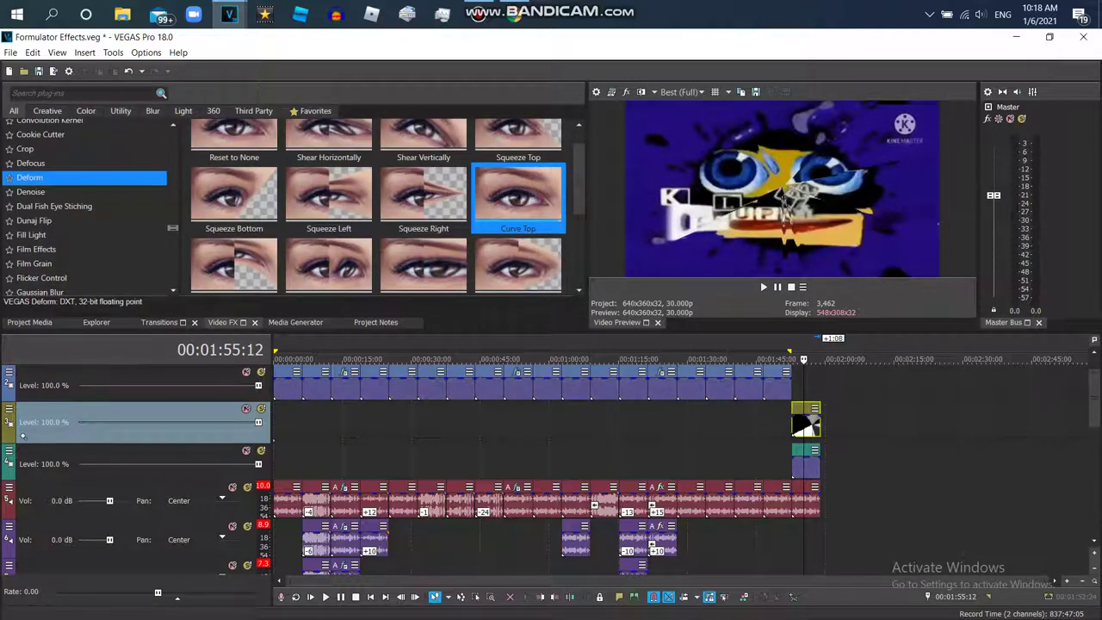
scroll(87, 207, up, 2)
scroll(86, 207, down, 5)
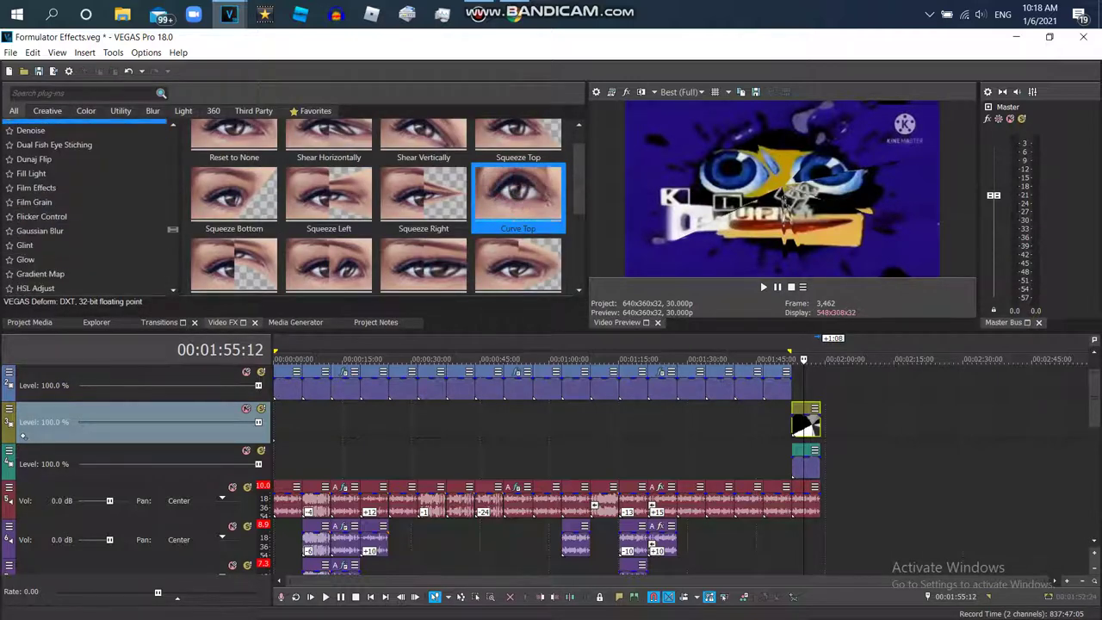
click(35, 287)
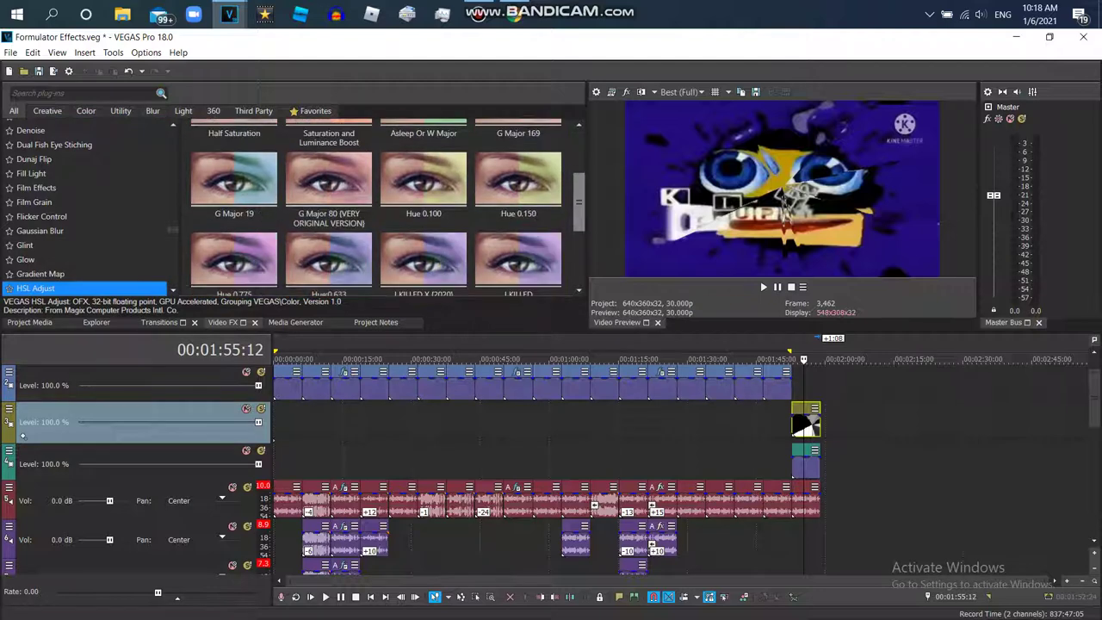
scroll(516, 250, down, 5)
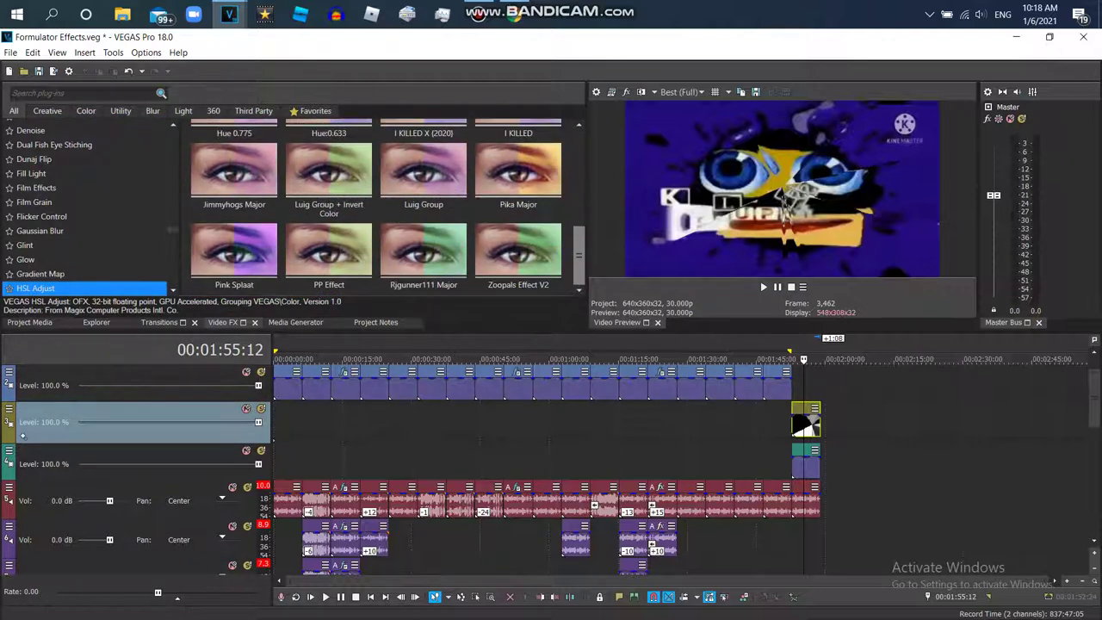
drag(422, 254, 129, 422)
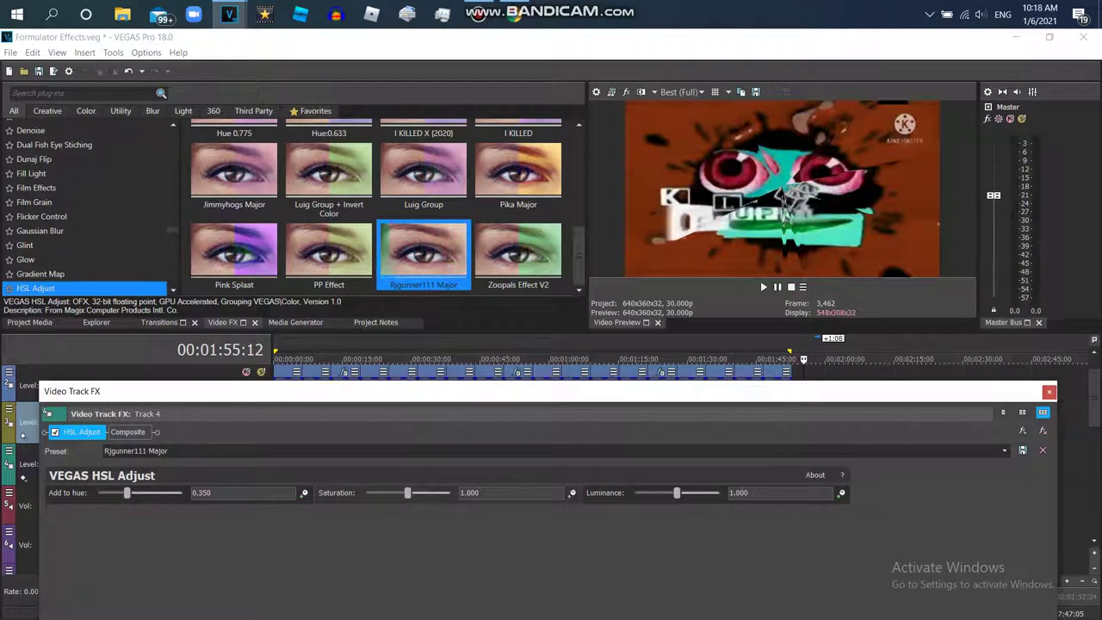
click(1043, 430)
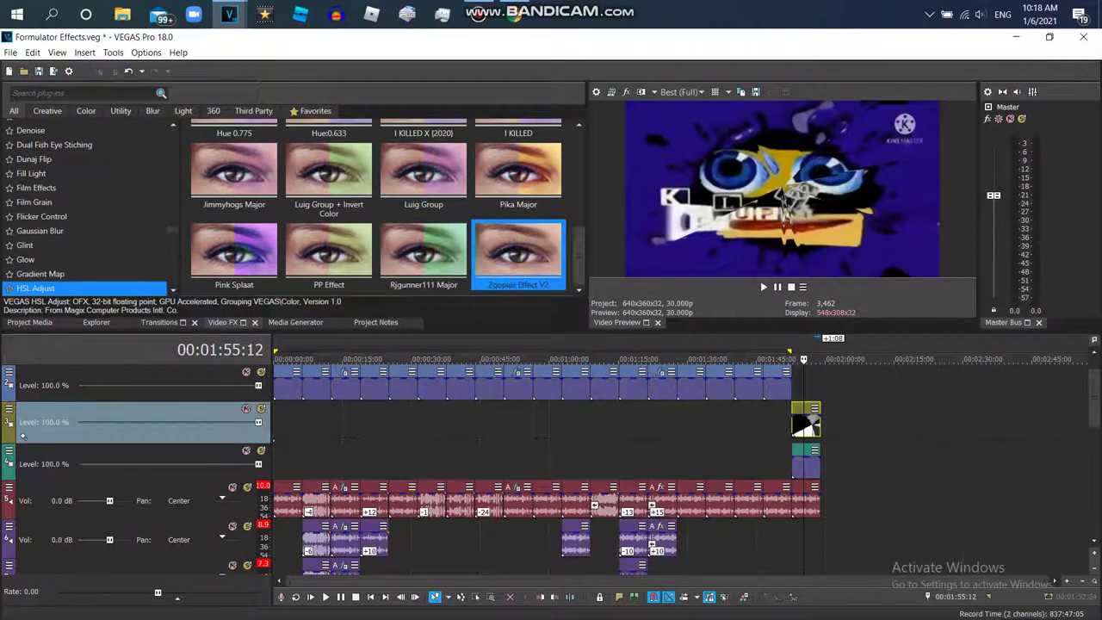
drag(517, 250, 806, 422)
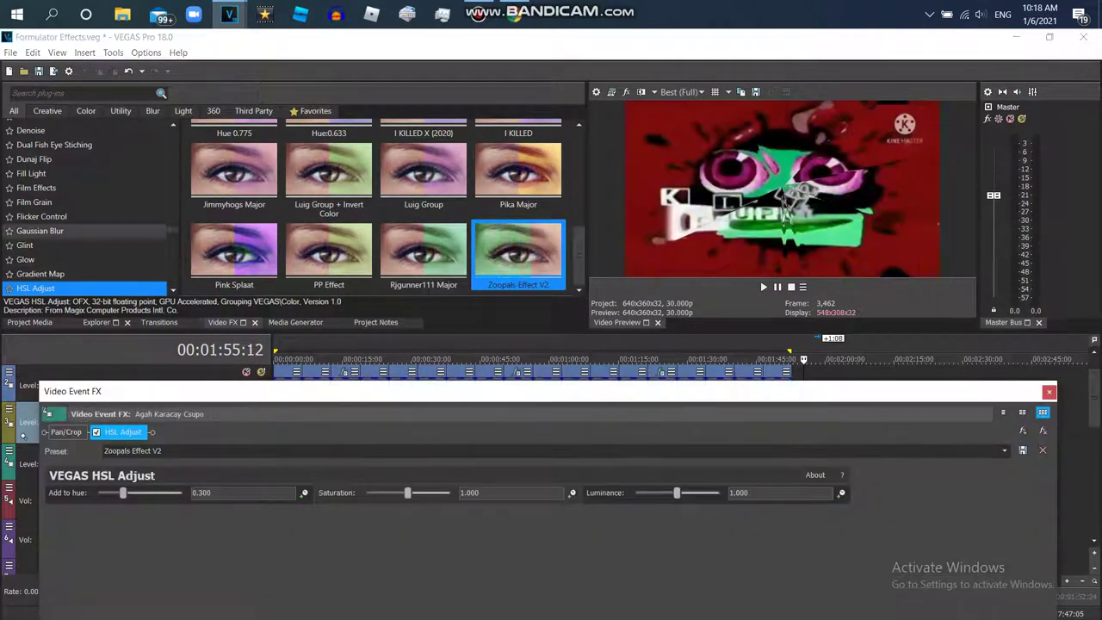
Add the Intense Light Rays preset to the last video clip and raise its sensitivity to 1.000.
scroll(86, 207, down, 12)
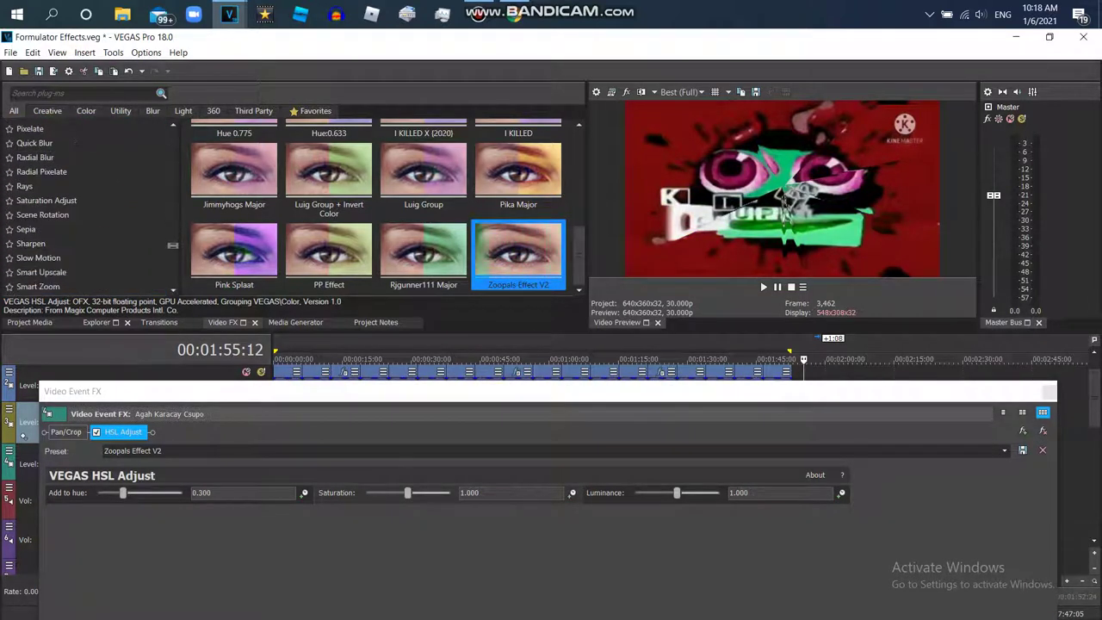
scroll(86, 206, up, 4)
scroll(86, 206, up, 5)
click(34, 203)
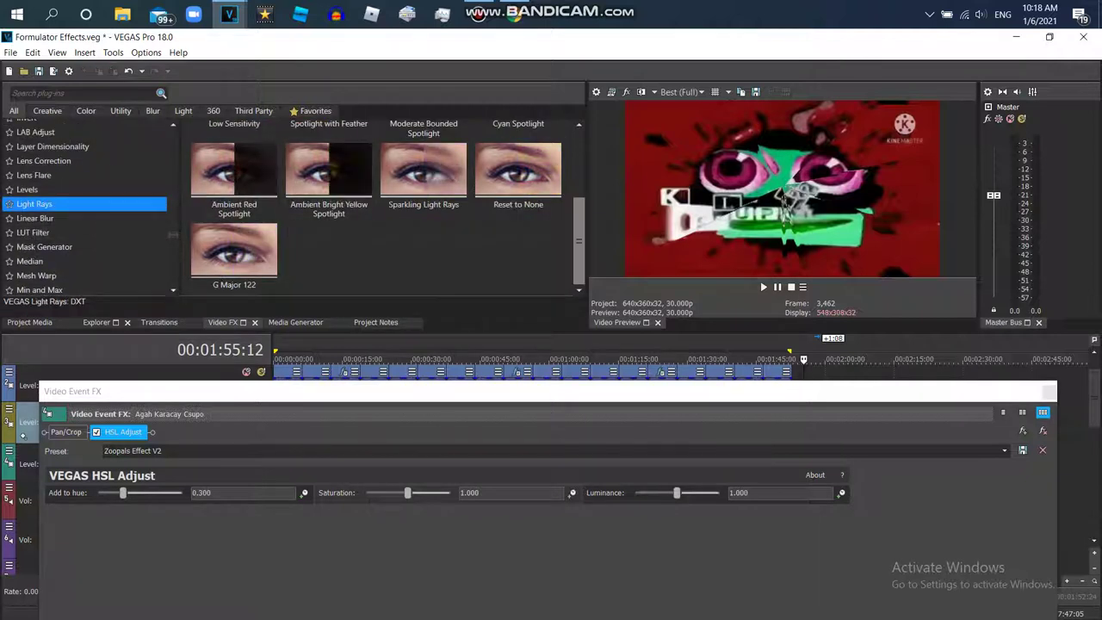
scroll(387, 207, up, 3)
double_click(423, 159)
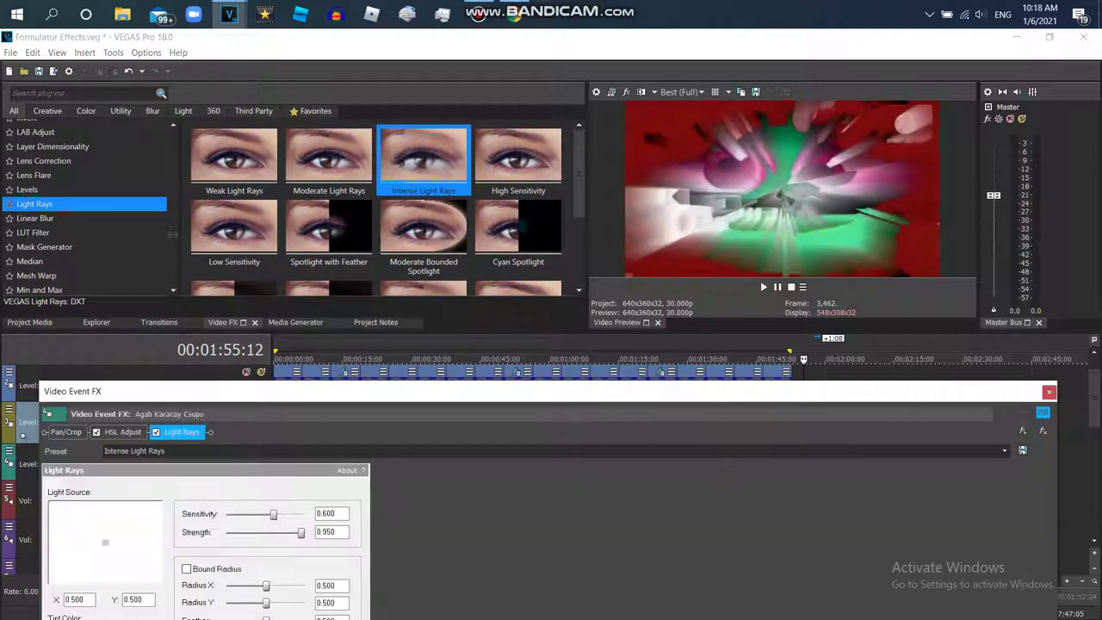
drag(288, 514, 305, 514)
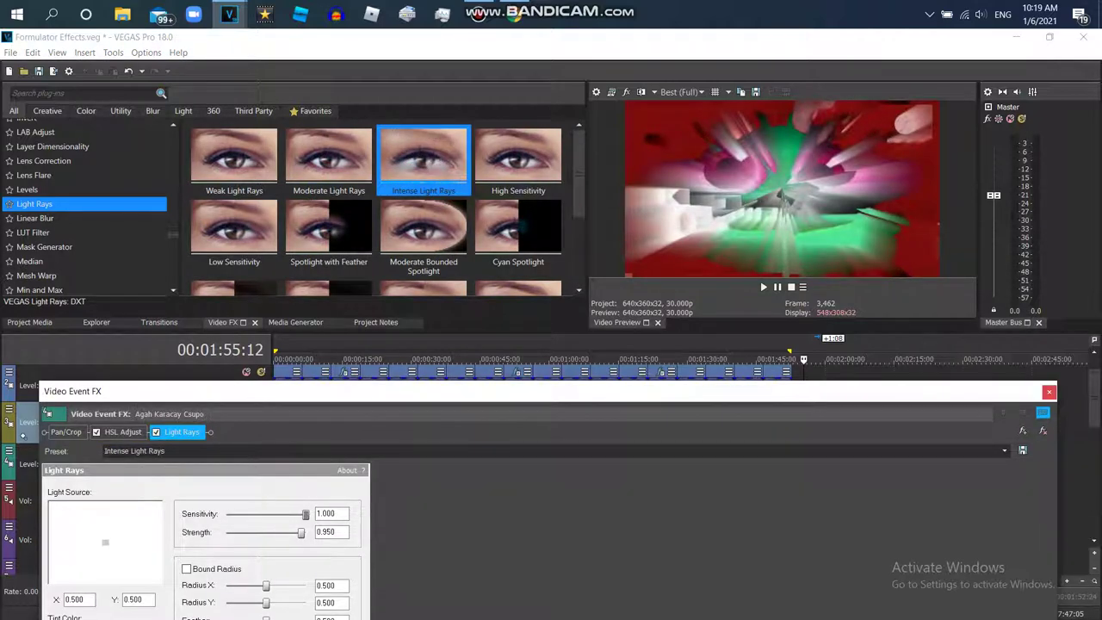
click(1049, 391)
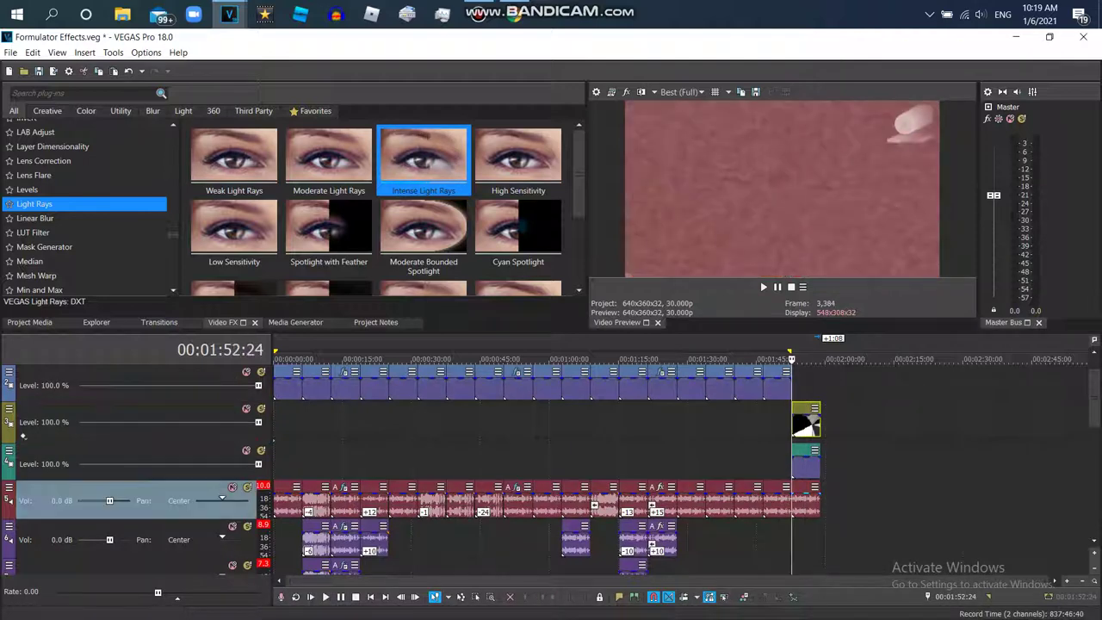
Check the audio recipe in the Klasky Csupo in Formulator V19 video description in the browser, and return to the Formulator Effects project.
right_click(810, 384)
click(861, 197)
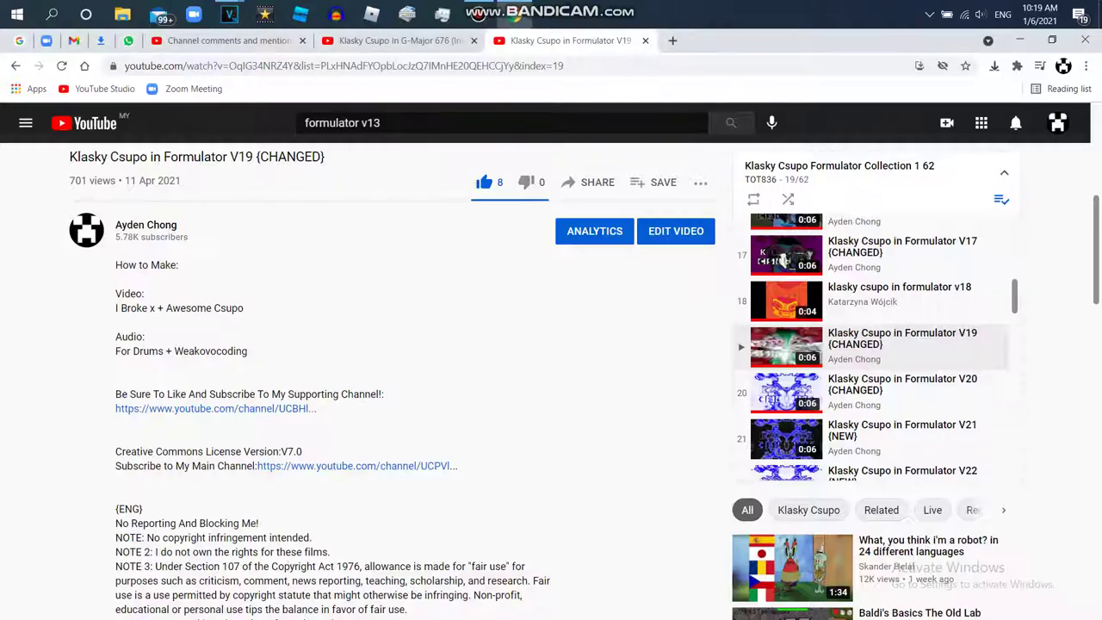
mouse_move(228, 15)
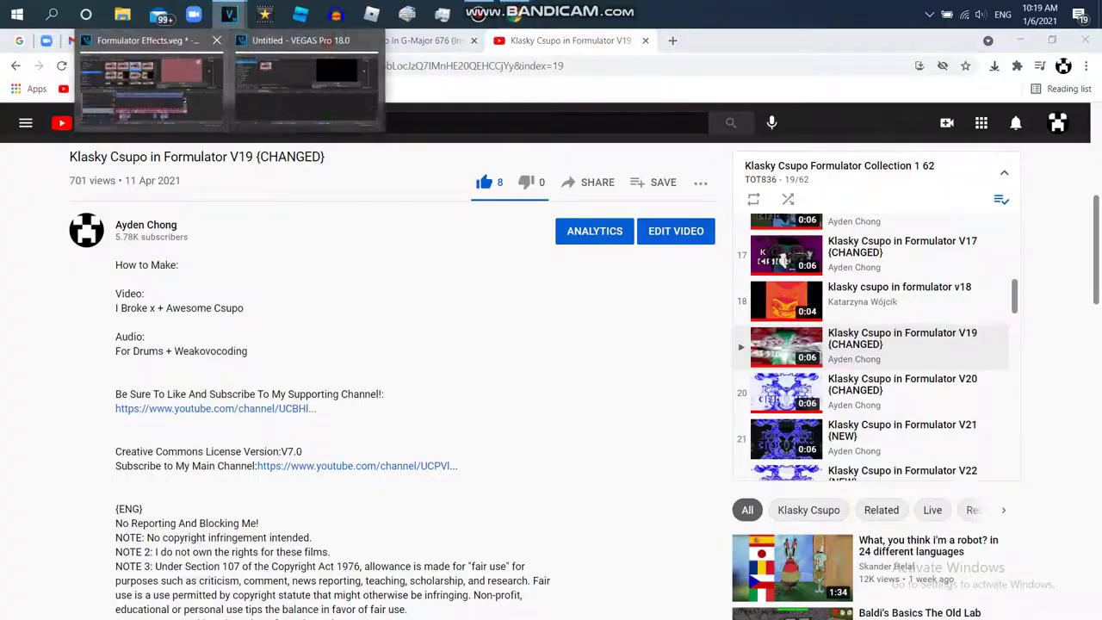
click(138, 78)
Add two IL Vocodex (demo) plug-ins to the last audio clip's effect chain and play the clip back.
double_click(624, 332)
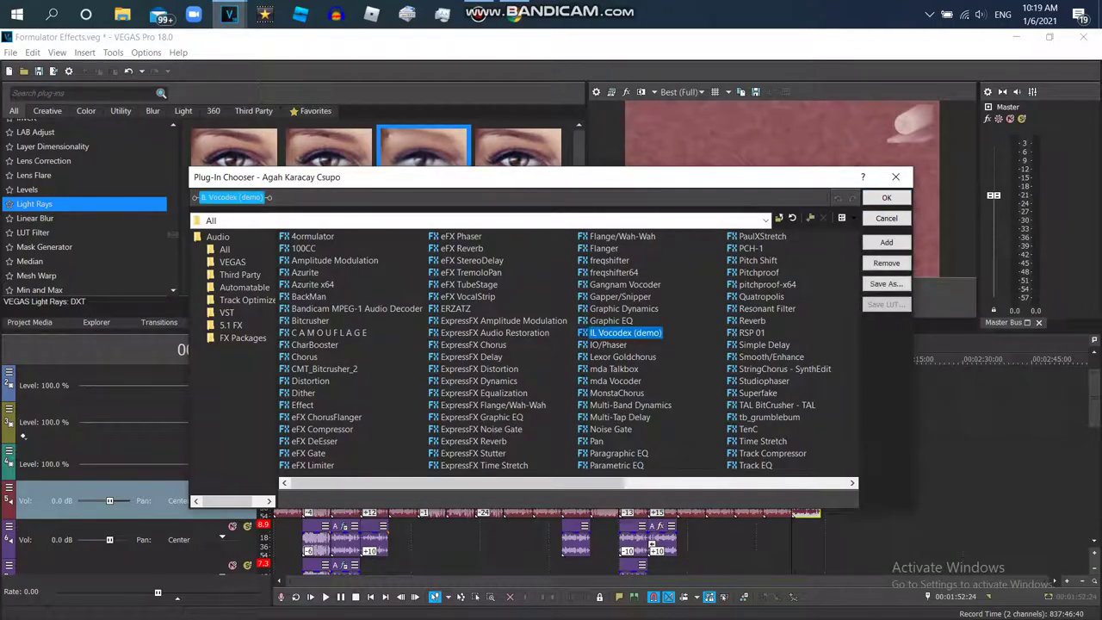
click(886, 198)
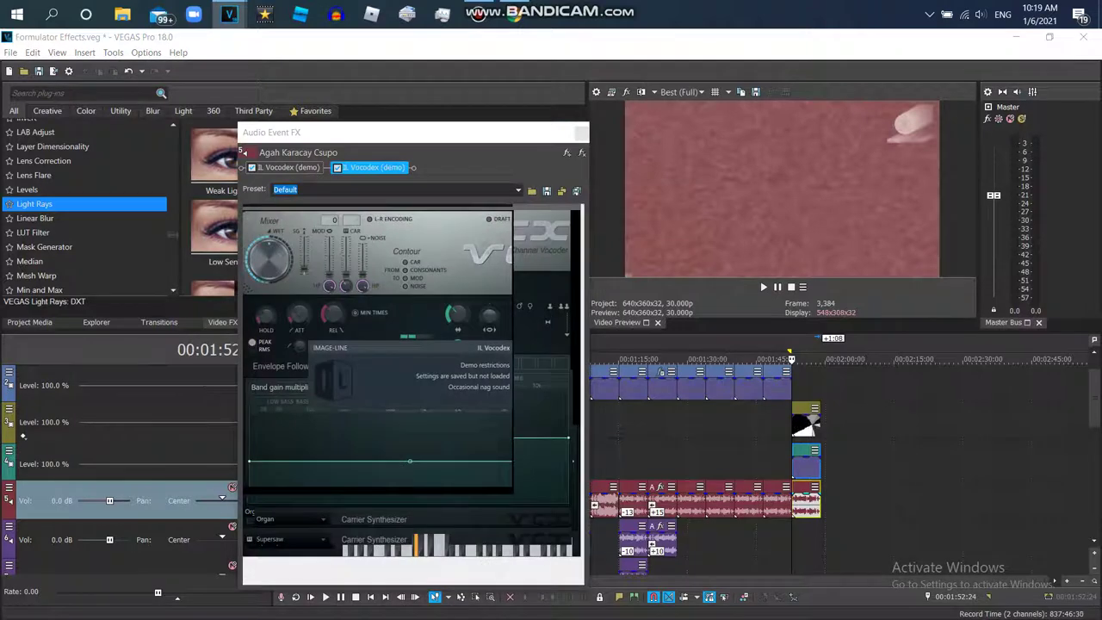
click(516, 215)
click(516, 286)
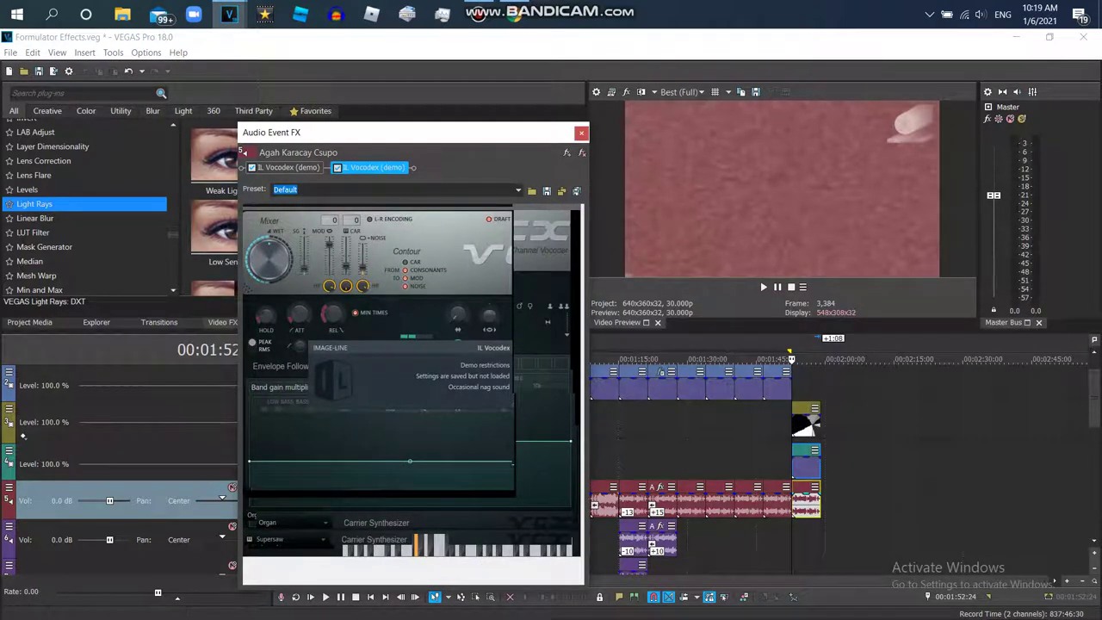
click(495, 204)
click(517, 258)
click(581, 131)
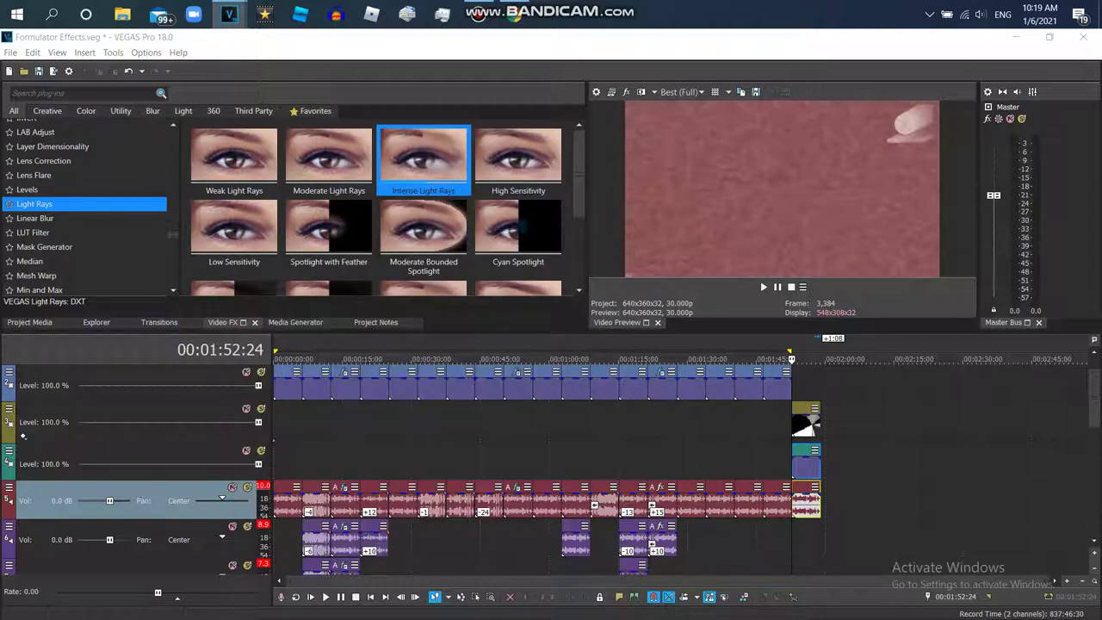
key(space)
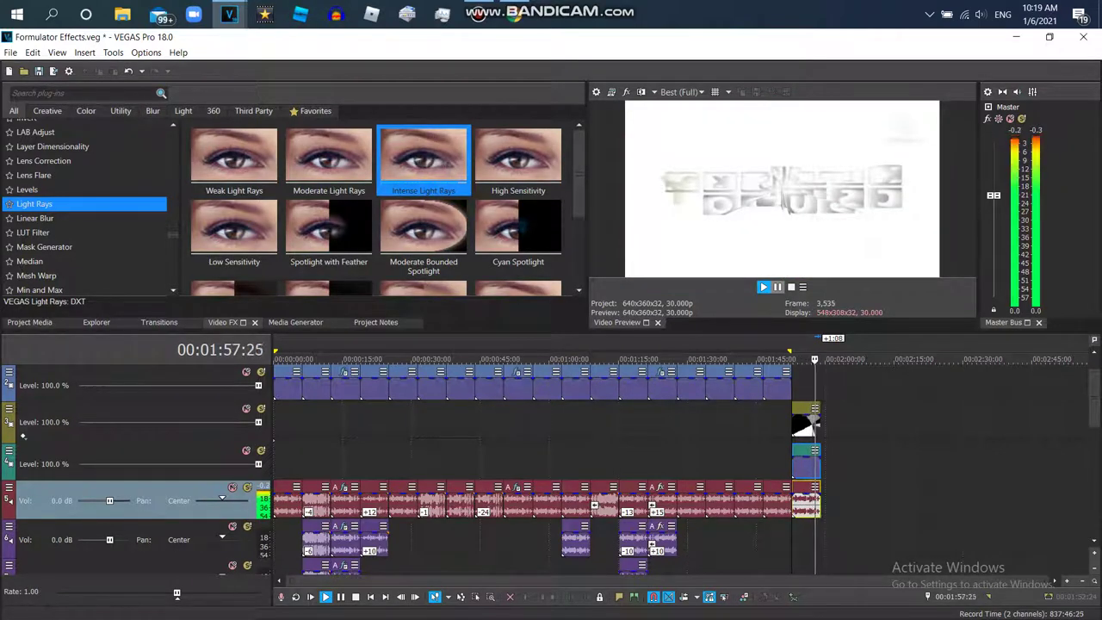
Watch the Klasky Csupo in Formulator V20 reference video in the browser and return to the Formulator Effects project.
key(alt+Tab)
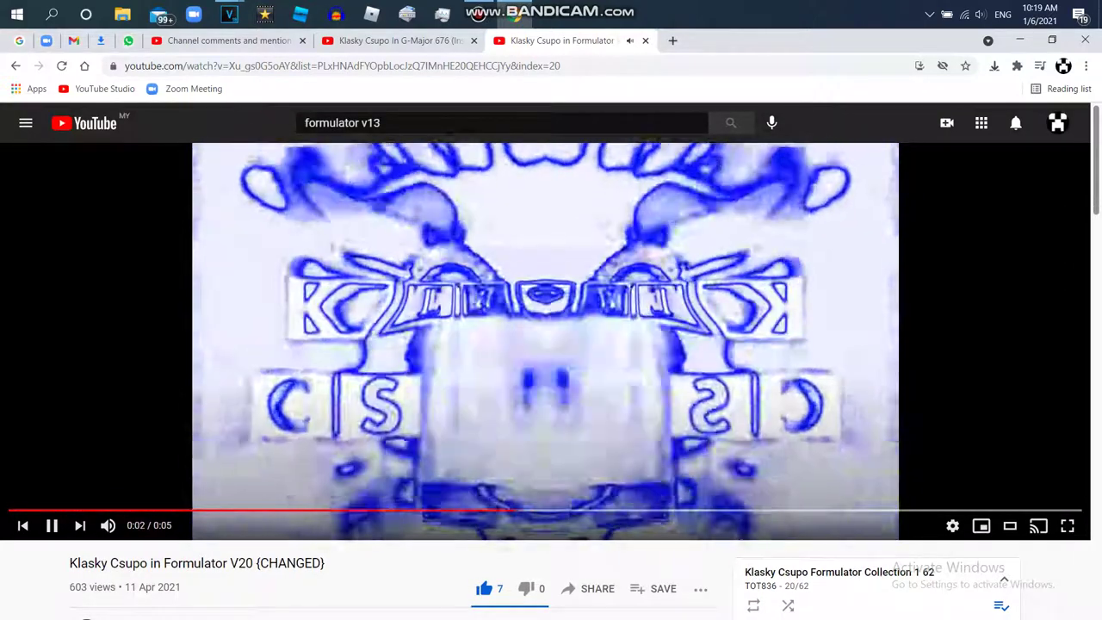
key(space)
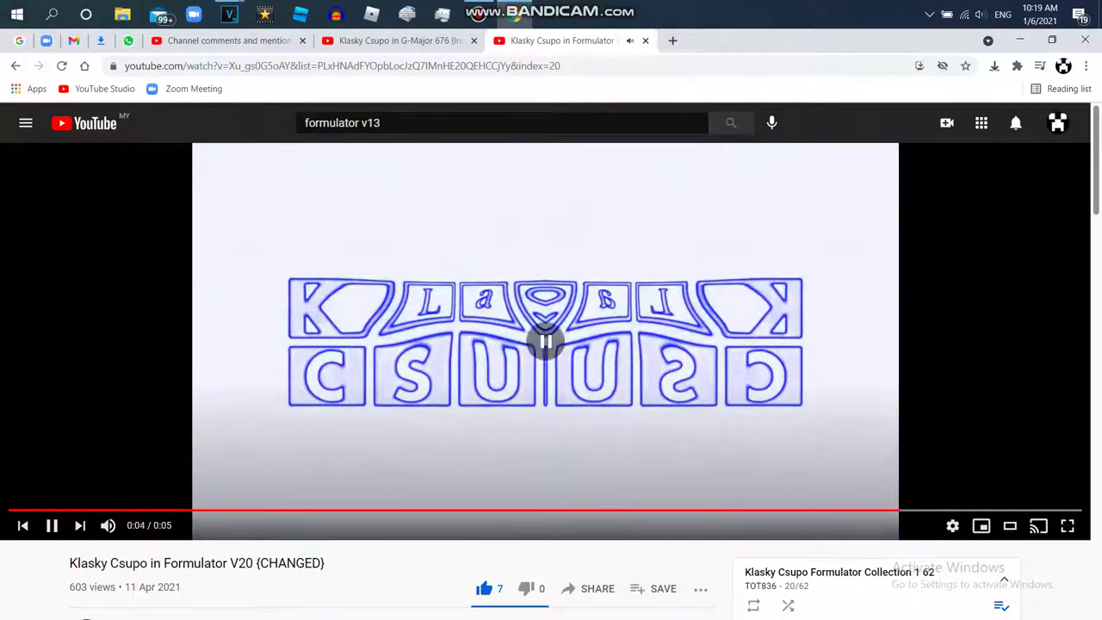
mouse_move(229, 14)
click(146, 95)
Add the original Csupo MP4 from the project media directly after the last clip and place the playhead at 00:02:02:00.
click(29, 322)
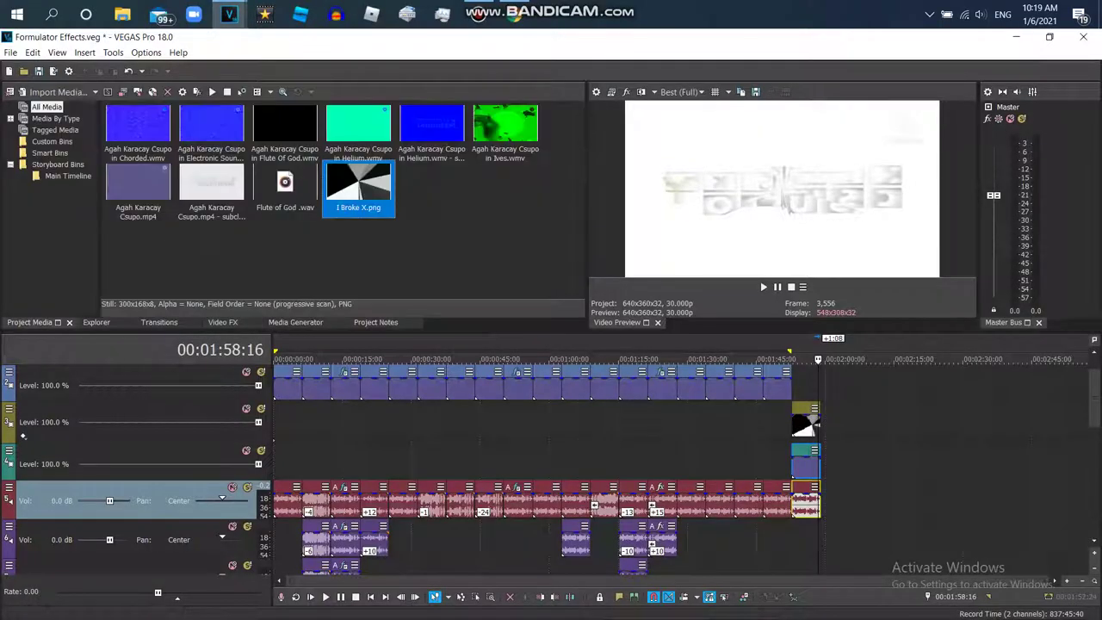
drag(137, 181, 833, 465)
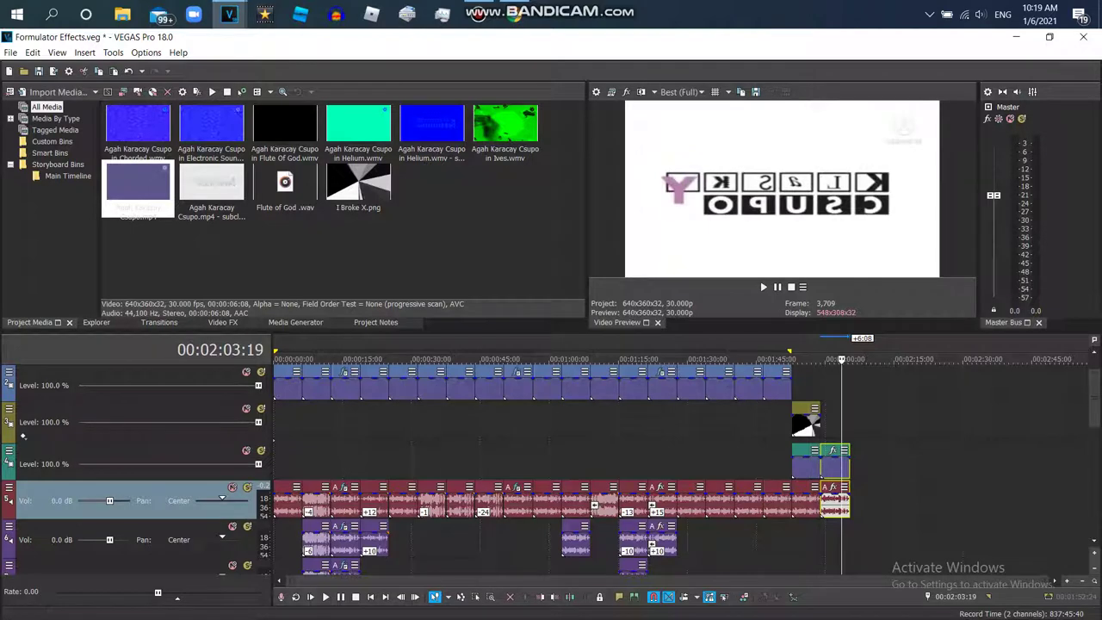
click(829, 358)
click(833, 359)
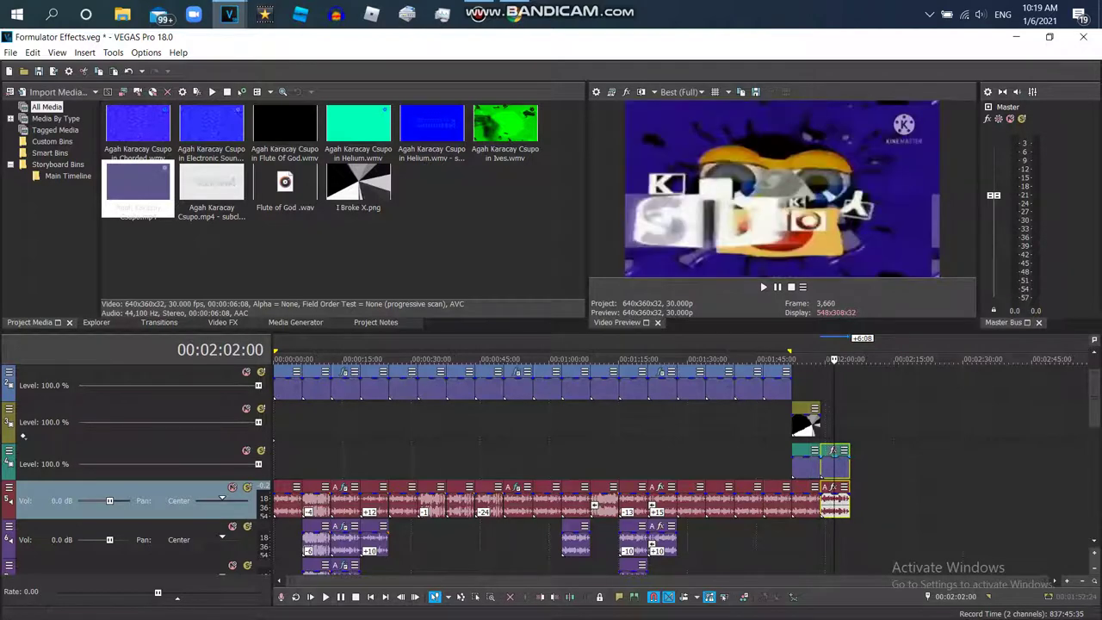
Apply the filter package containing HSL Adjust, LAB Adjust, Pinch/Punch and Mirror to the new video clip.
click(834, 451)
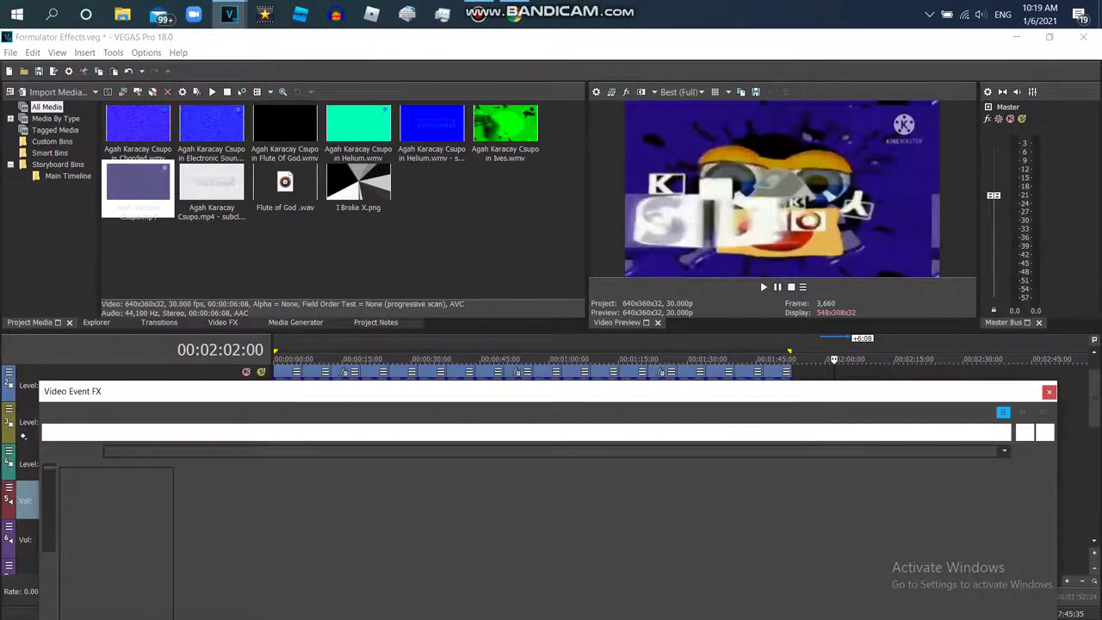
scroll(568, 353, down, 3)
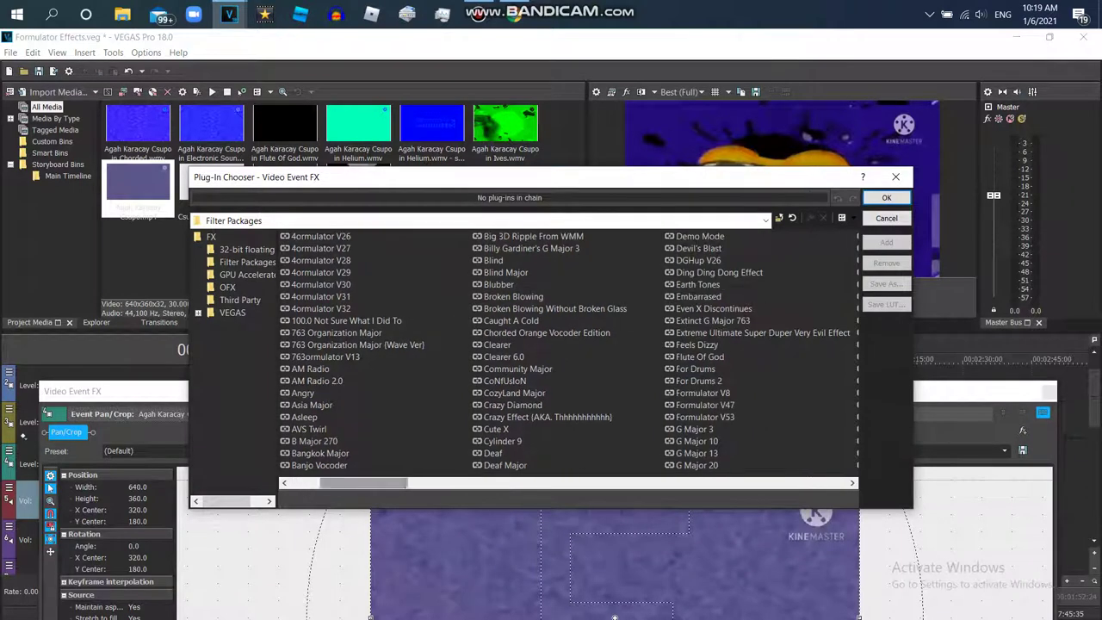
scroll(568, 353, down, 3)
double_click(704, 368)
click(895, 177)
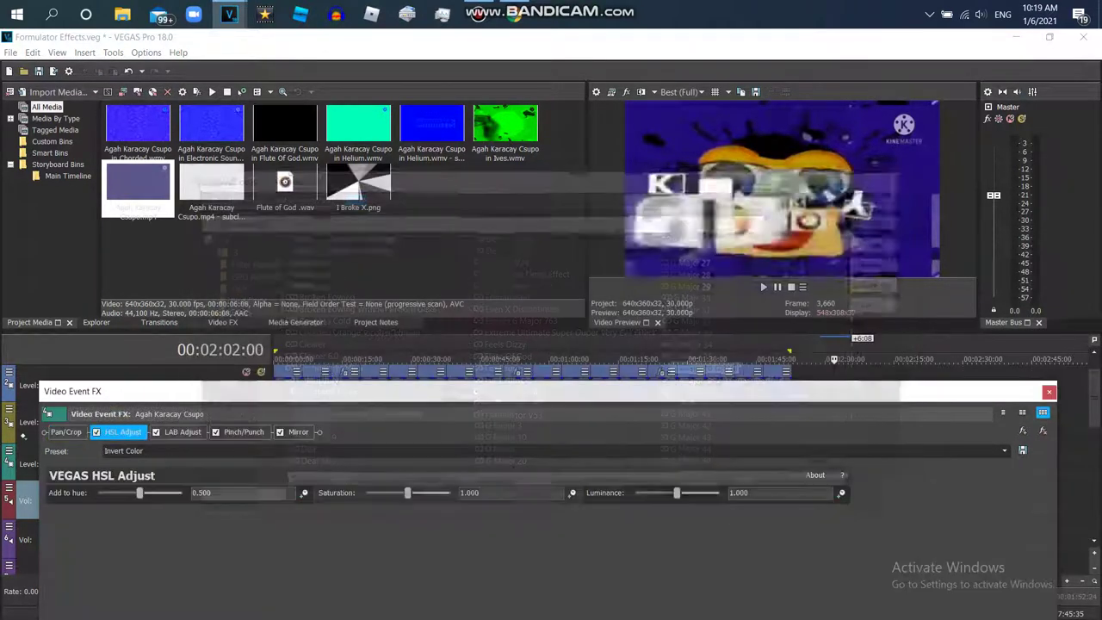
click(1044, 390)
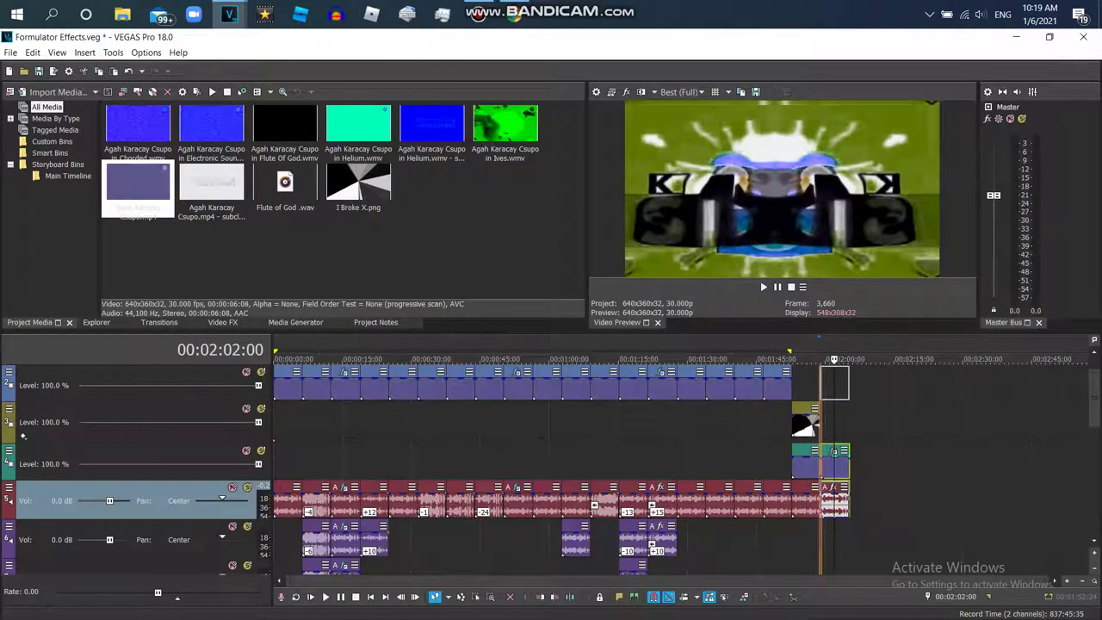
Move the new video clip up to track 2 and apply the default Invert preset to it.
drag(835, 384, 834, 385)
click(222, 322)
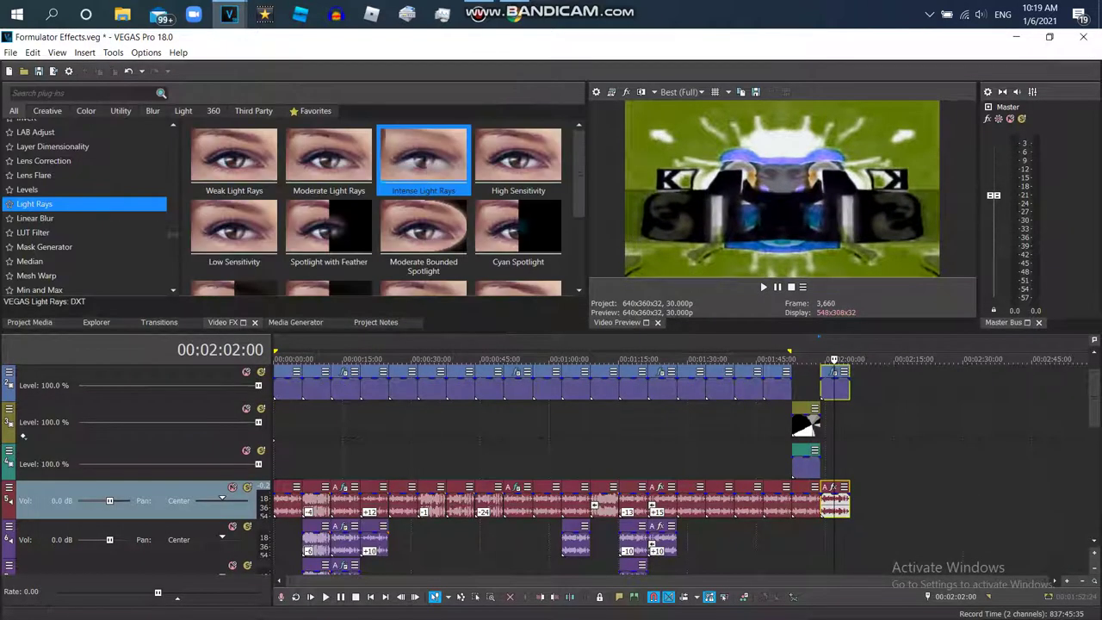
scroll(172, 233, up, 3)
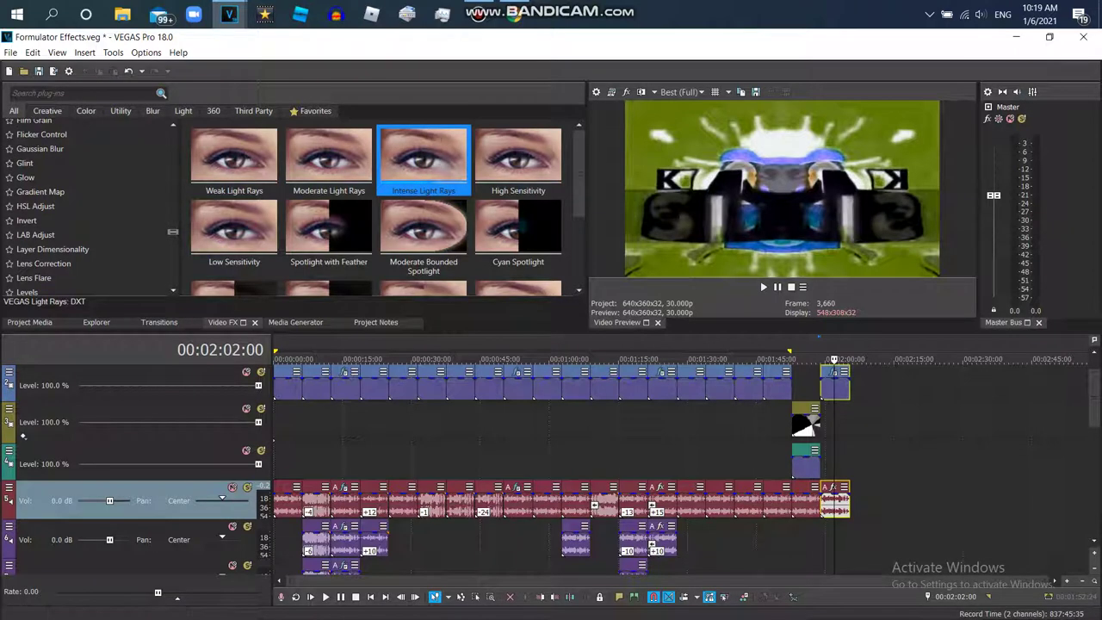
click(52, 220)
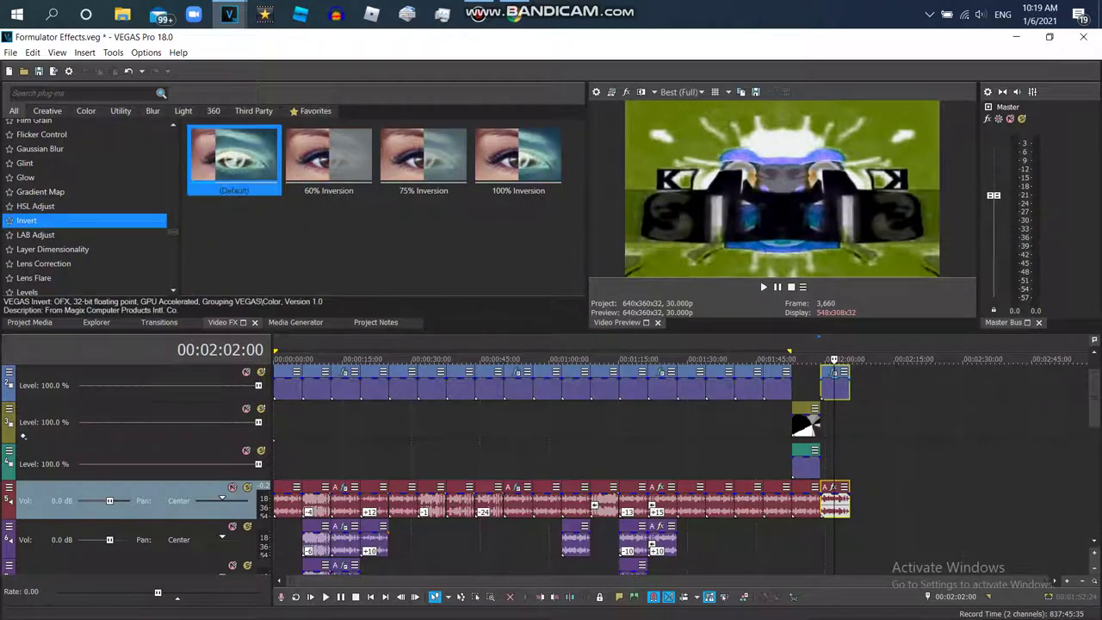
drag(234, 160, 834, 385)
Add the HSL Adjust preset Invert Color and the Mirror preset Reflect Left to the new video clip.
click(35, 205)
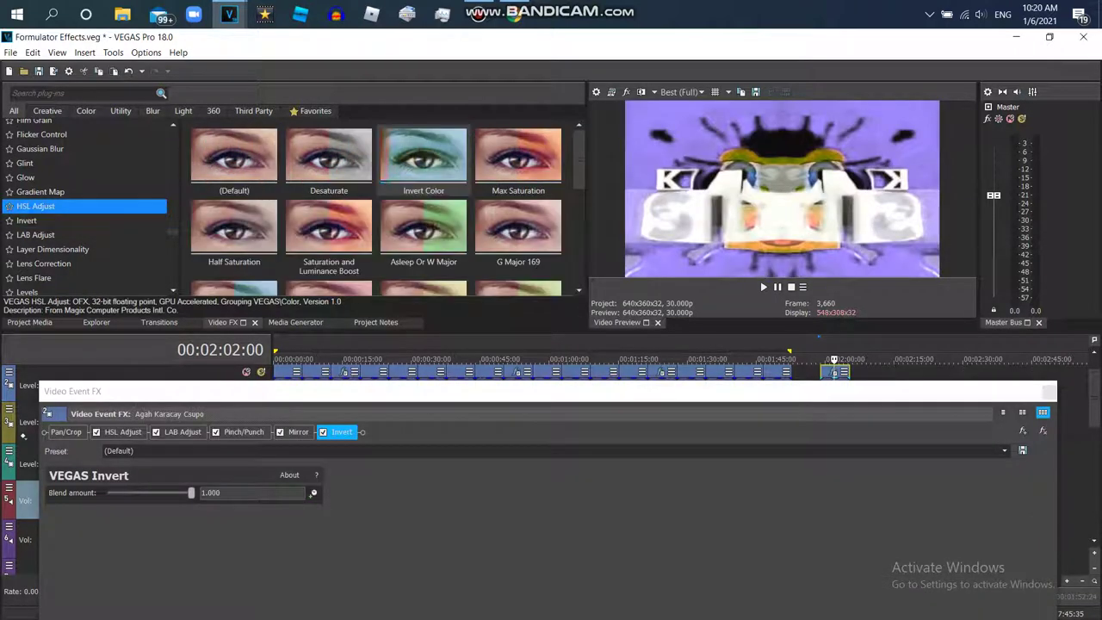
drag(423, 159, 834, 371)
scroll(86, 207, down, 3)
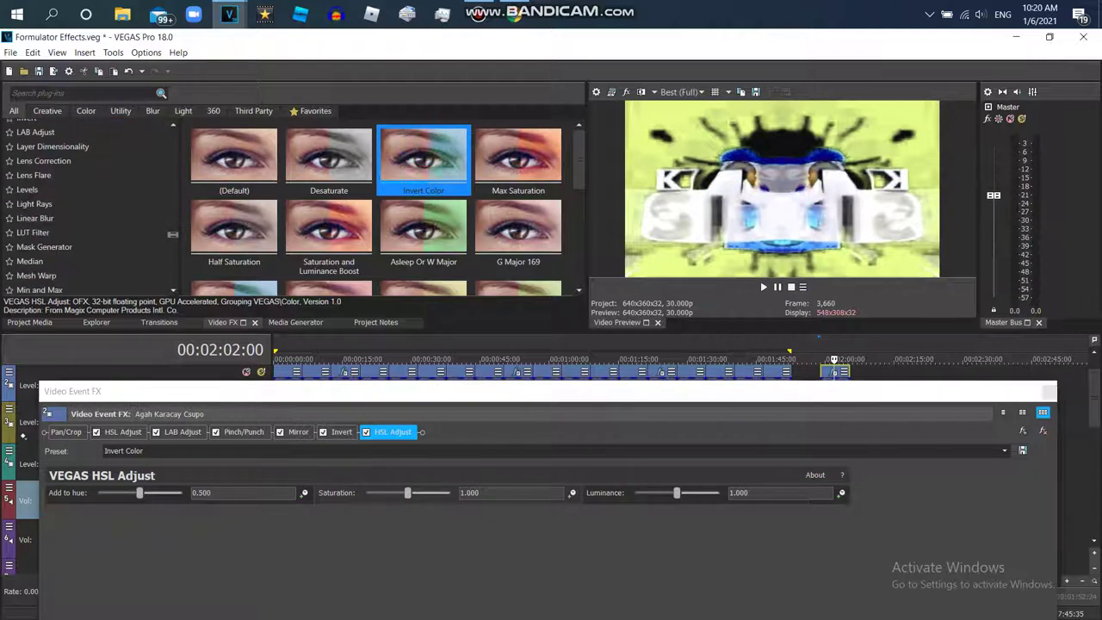
scroll(86, 207, down, 1)
click(35, 242)
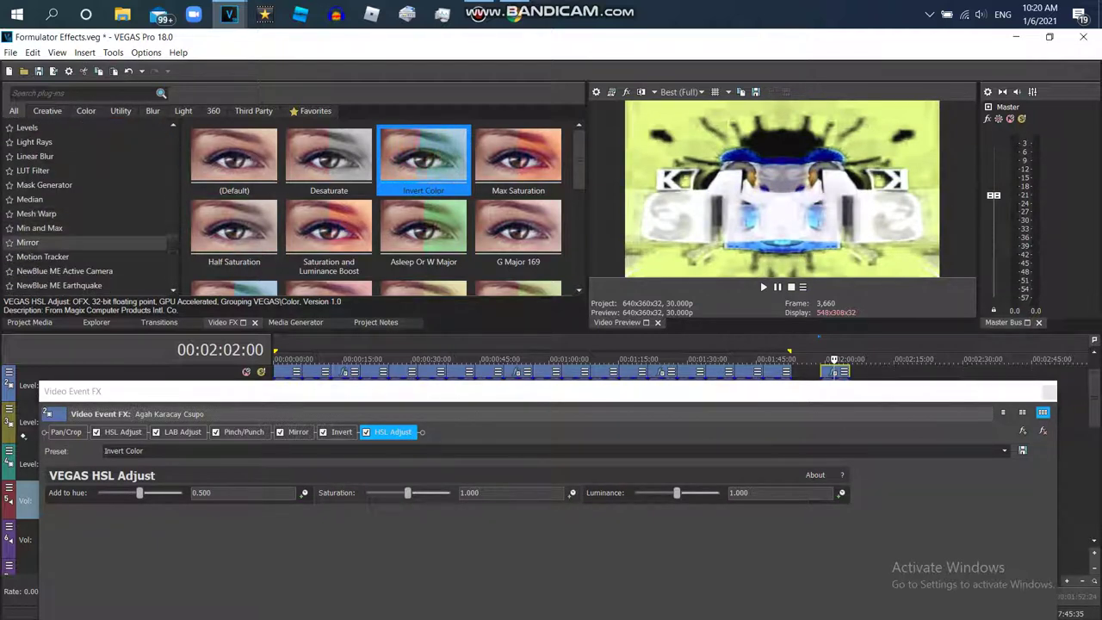
drag(518, 159, 834, 371)
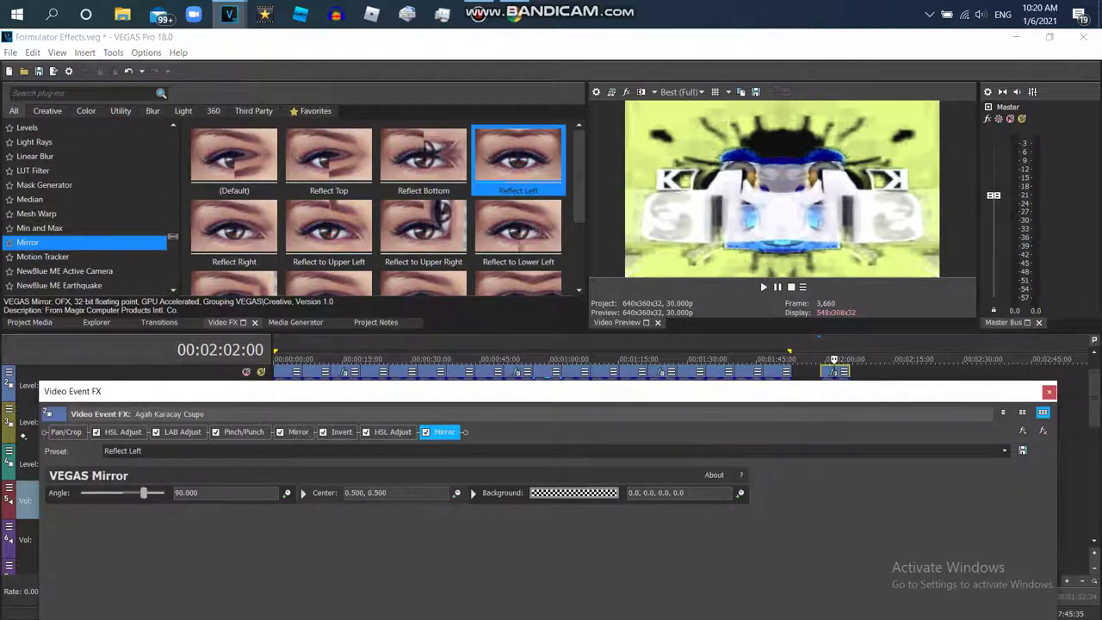
Add the Gradient Map preset Electronic Sounds to the new video clip and close its effect settings.
scroll(86, 207, up, 5)
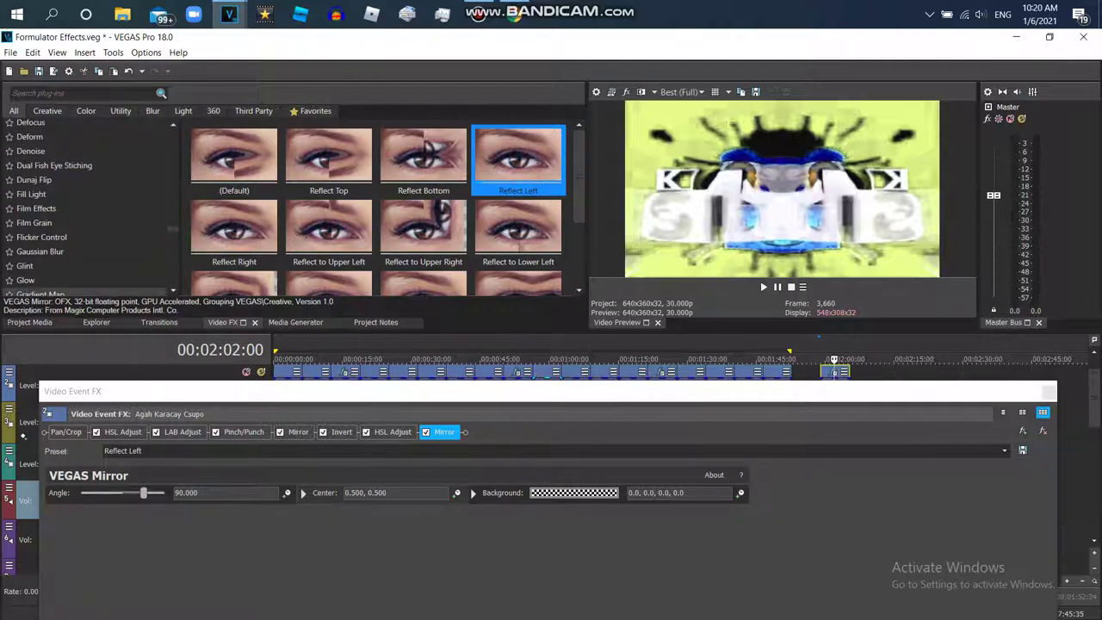
click(40, 293)
scroll(379, 207, down, 3)
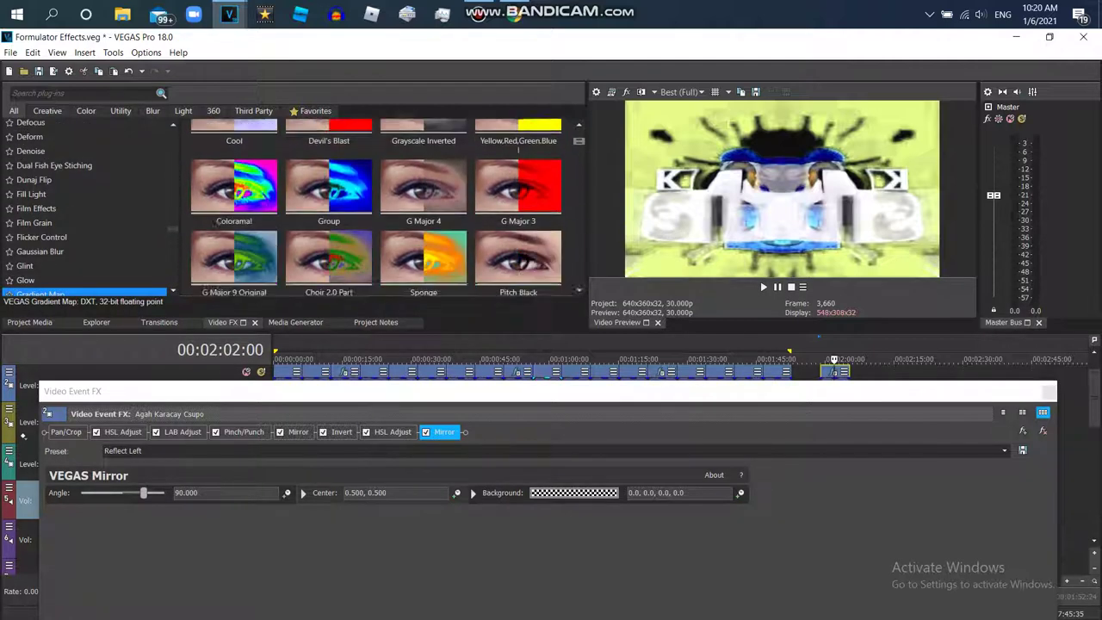
scroll(378, 207, down, 2)
double_click(234, 220)
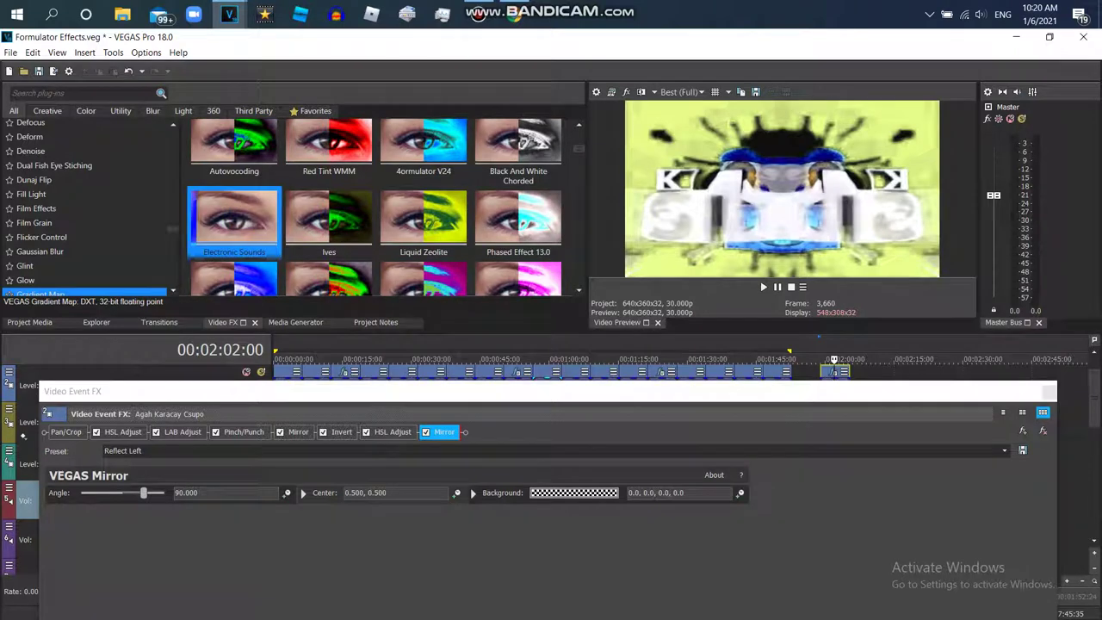
click(1048, 392)
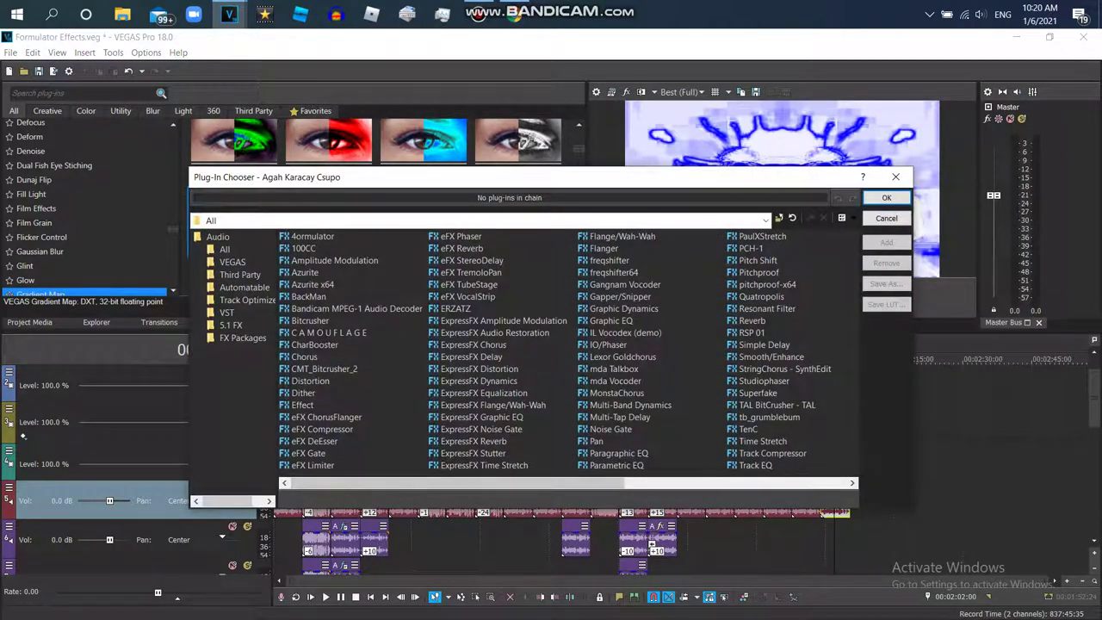
Build the new audio clip's effect chain from ExpressFX Distortion, two Pitchproof plug-ins and IL Vocodex (demo).
double_click(471, 356)
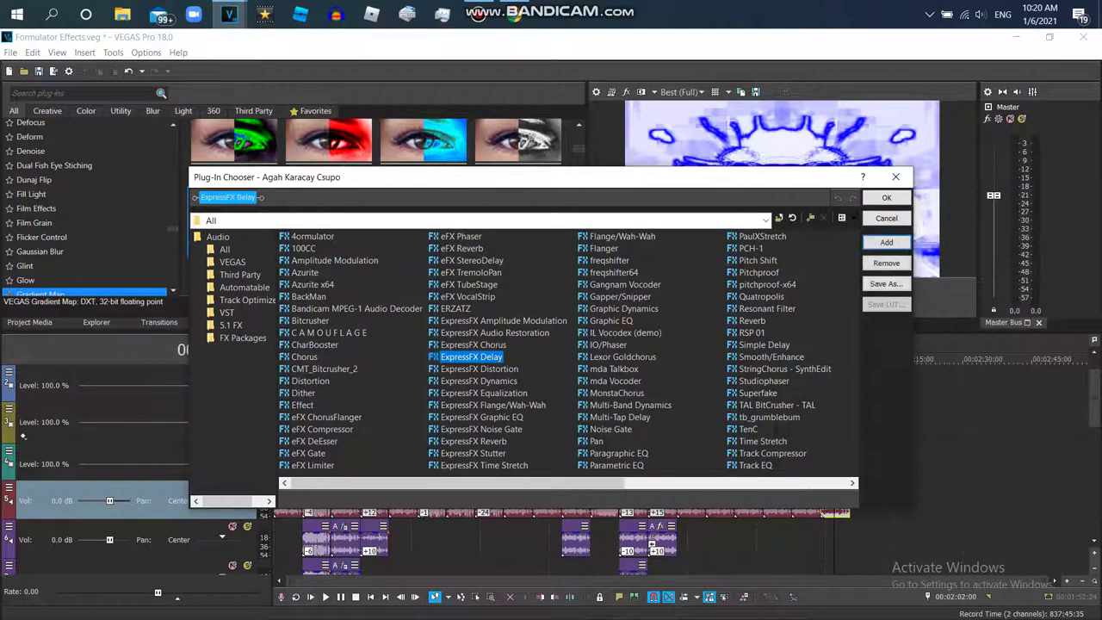
click(886, 263)
double_click(479, 368)
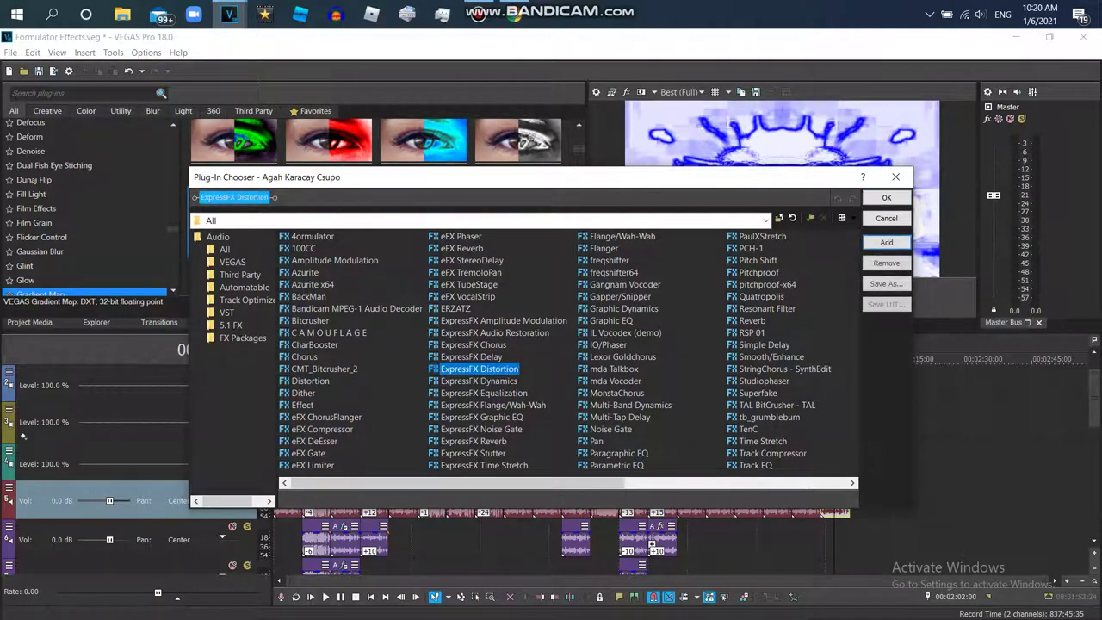
double_click(758, 272)
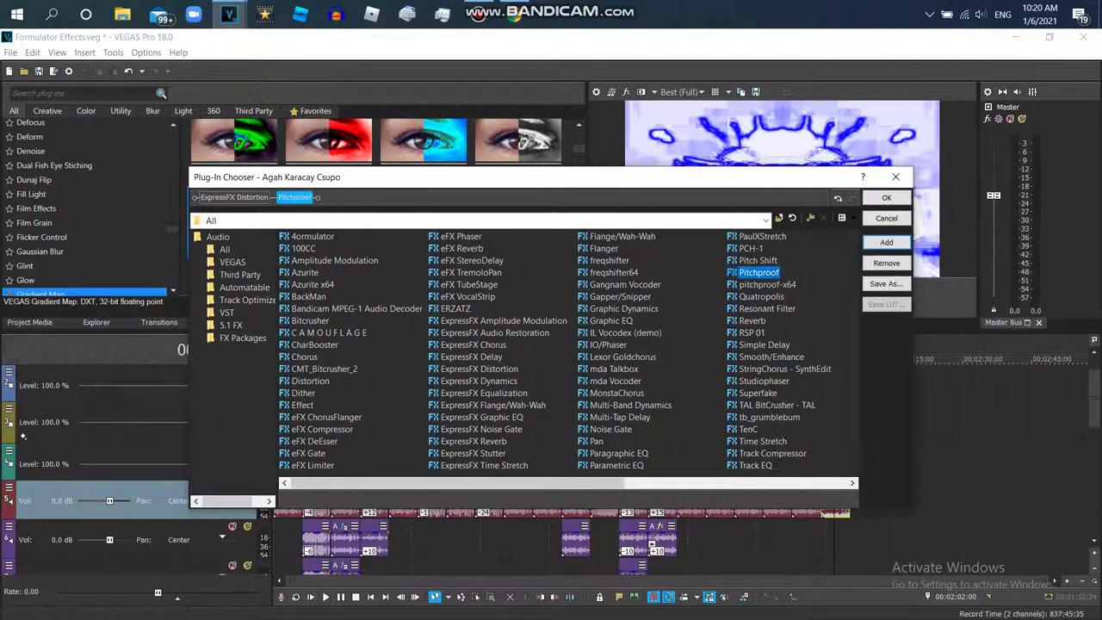
double_click(759, 272)
click(625, 332)
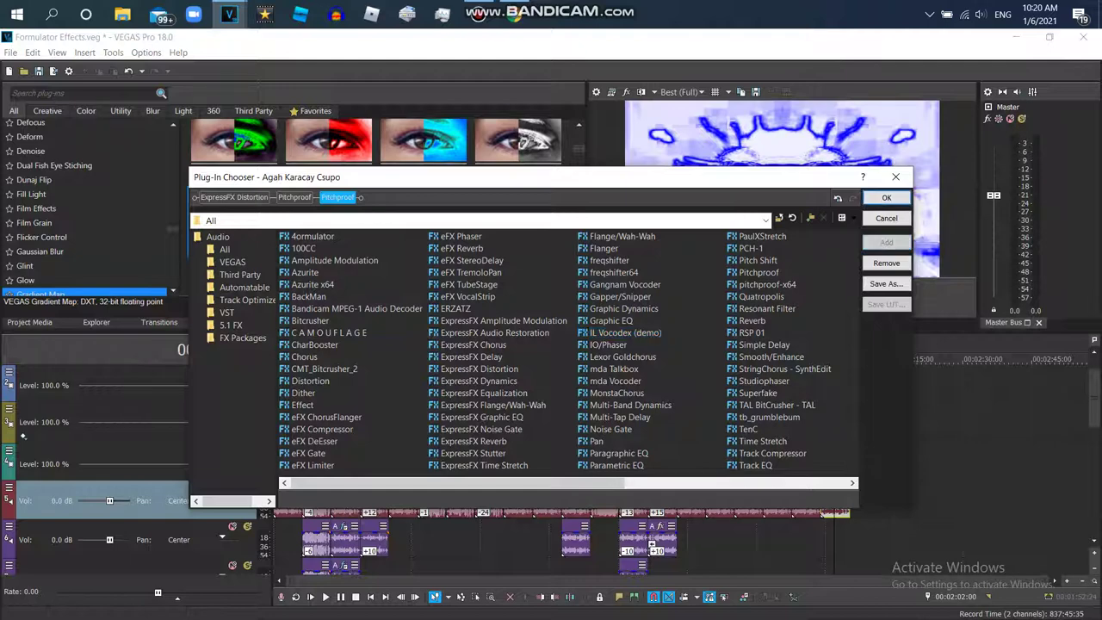
click(886, 242)
key(Tab)
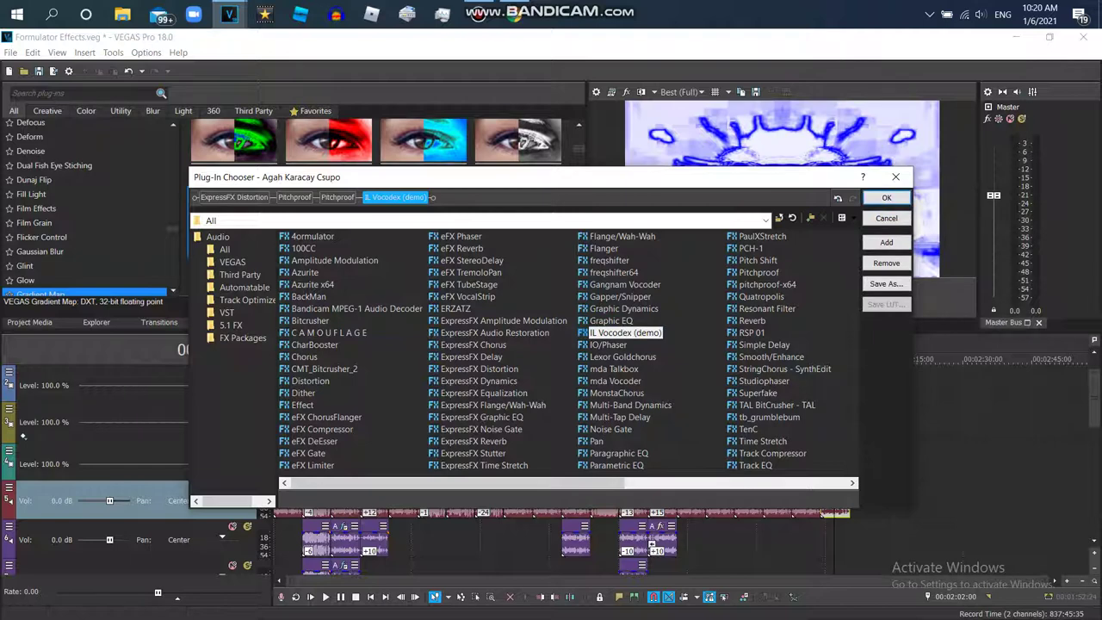
key(Return)
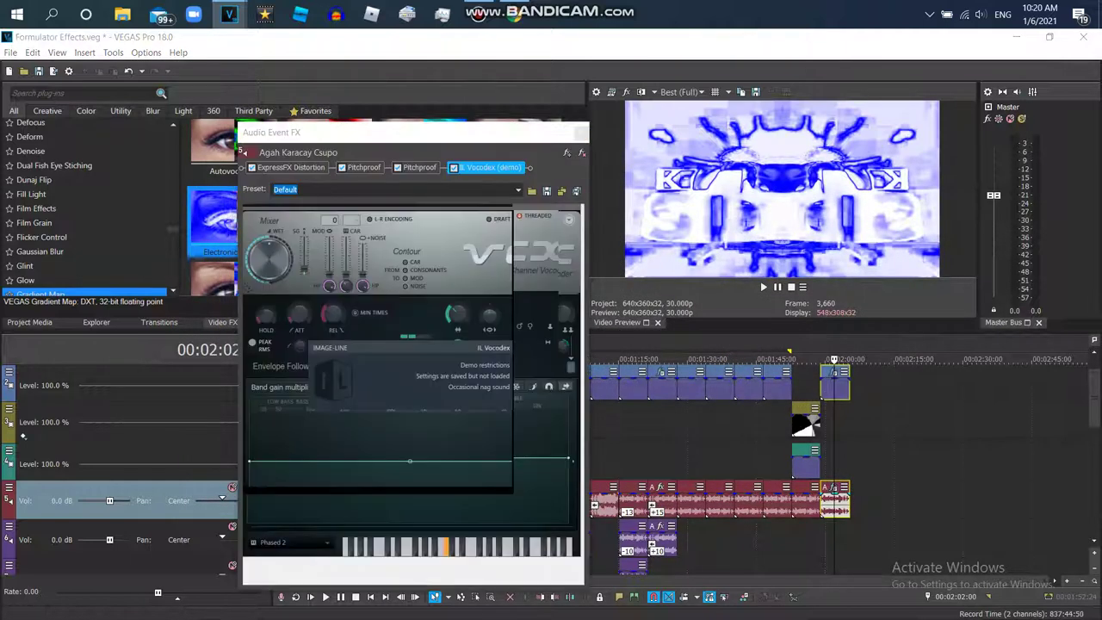
Apply the [Sys] Mangle preset to the ExpressFX Distortion effect on the new audio clip.
key(alt+Down)
key(Return)
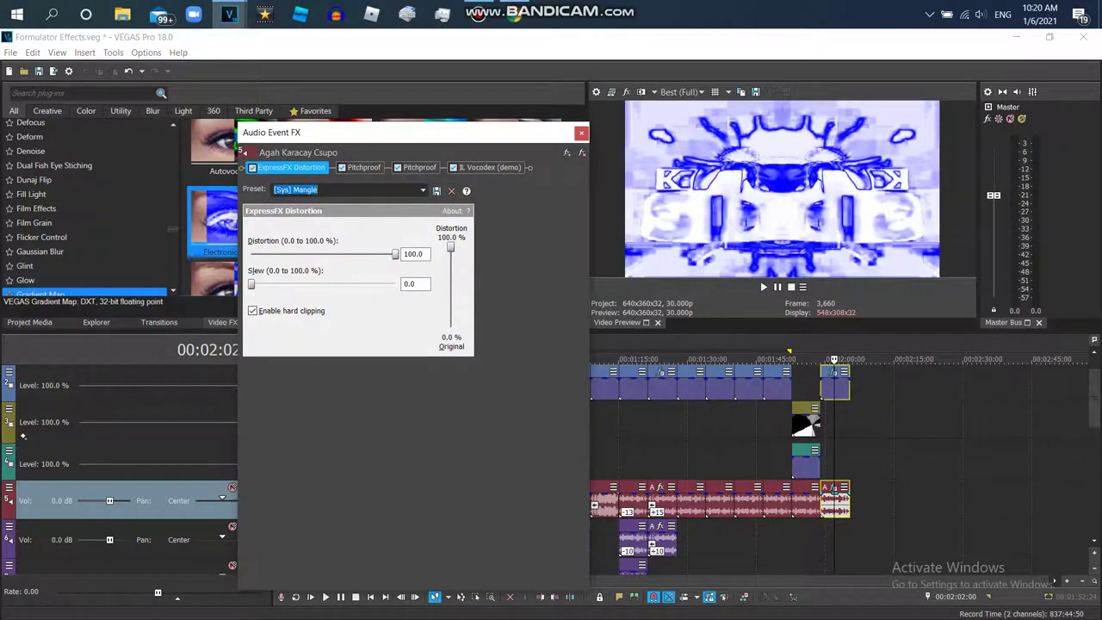
key(Tab)
Set the pitch of the first Pitchproof plug-in to +10 and of the second one to -10.
key(ctrl+Tab)
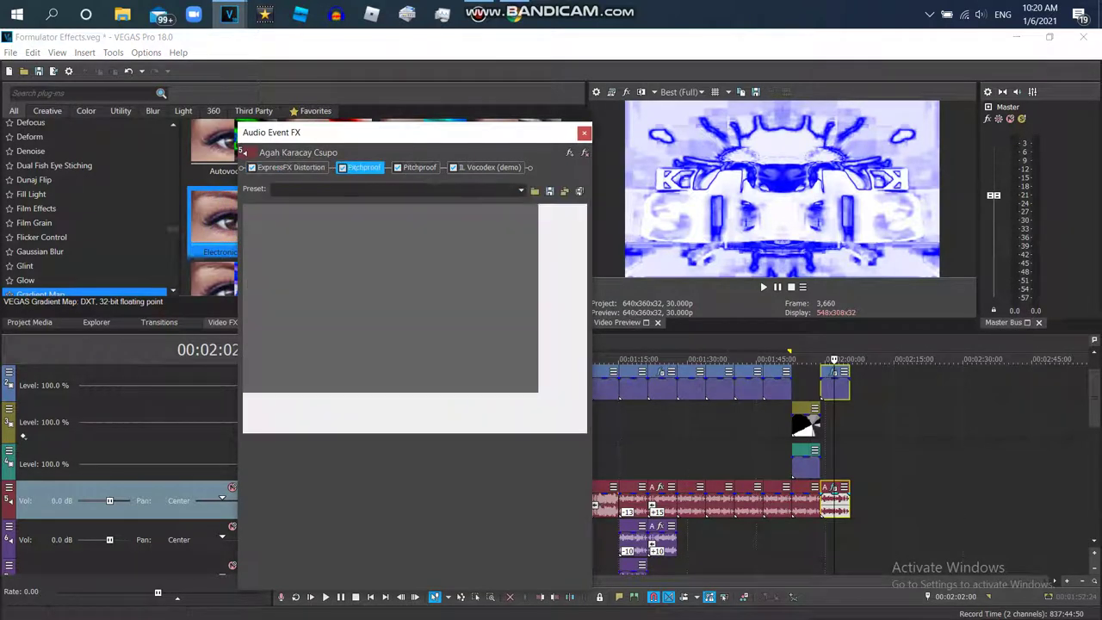
key(Tab)
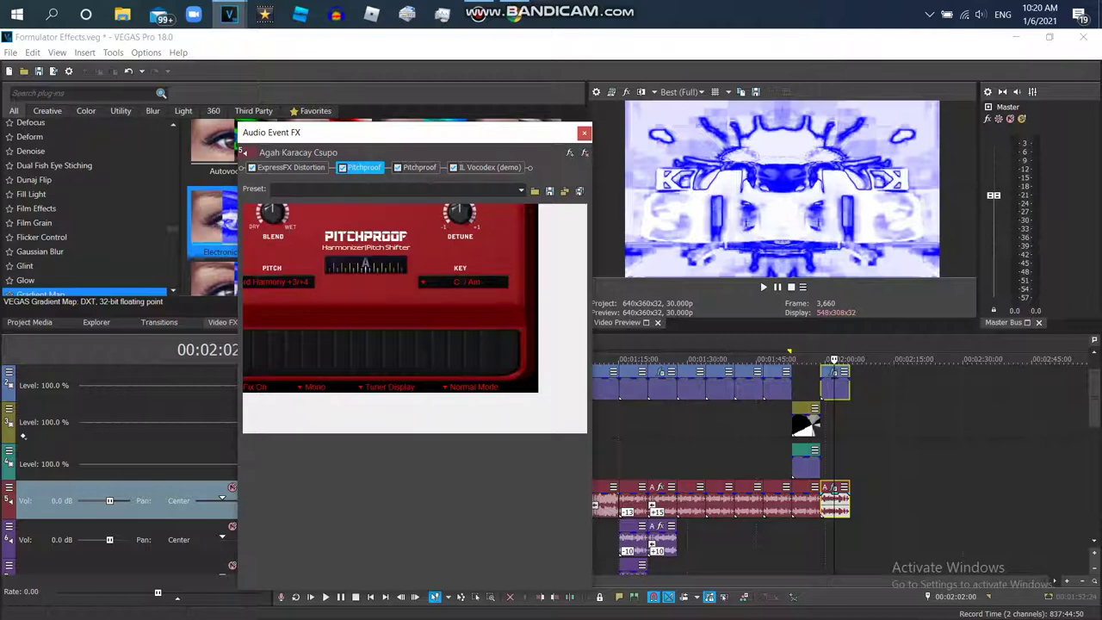
click(277, 282)
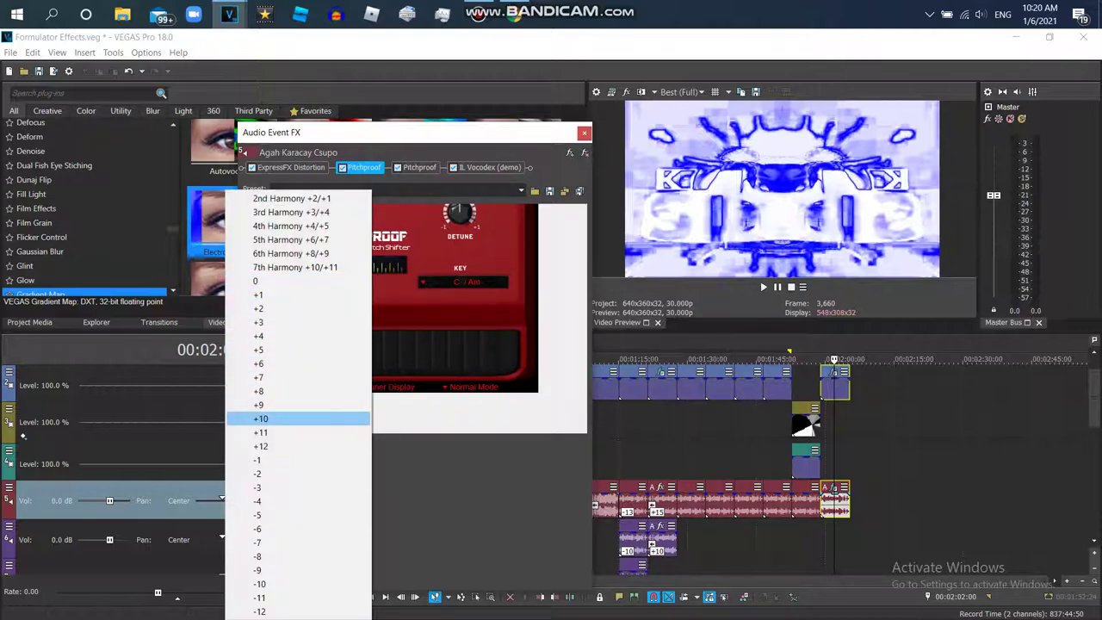
click(261, 419)
click(419, 167)
click(277, 281)
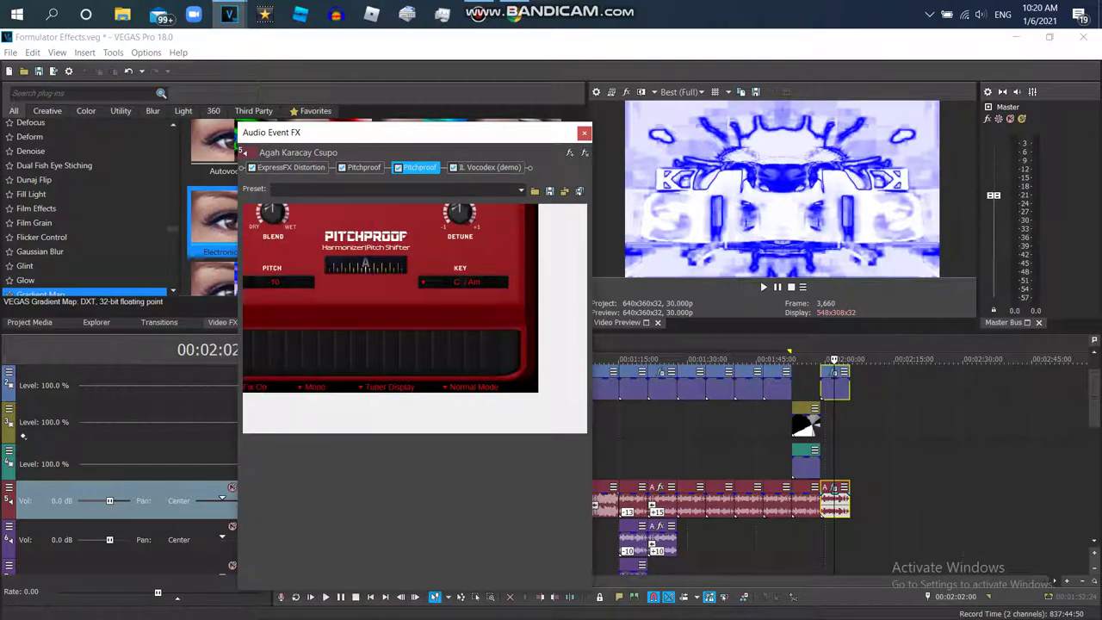
Play the new clip with IL Vocodex (demo) bypassed and reverse its audio event.
click(761, 284)
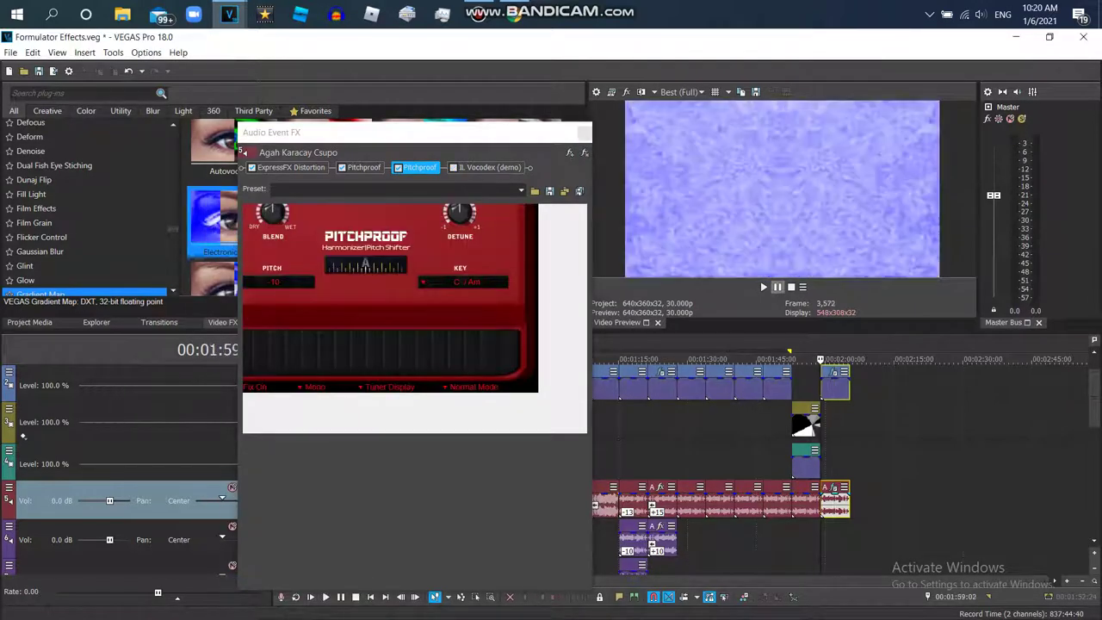
key(space)
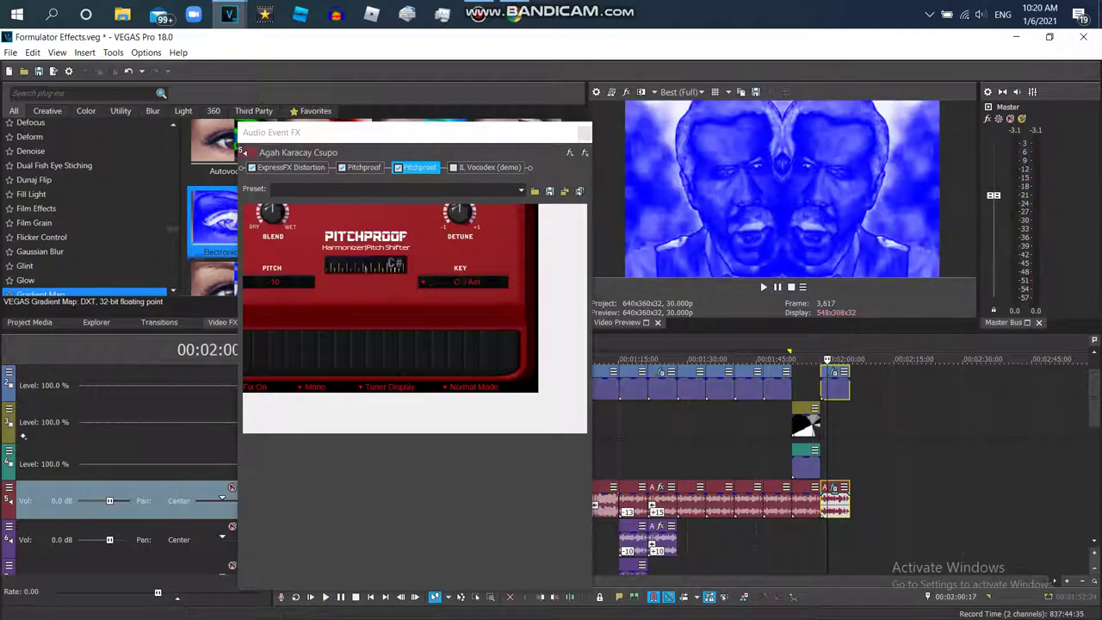
click(829, 500)
right_click(829, 499)
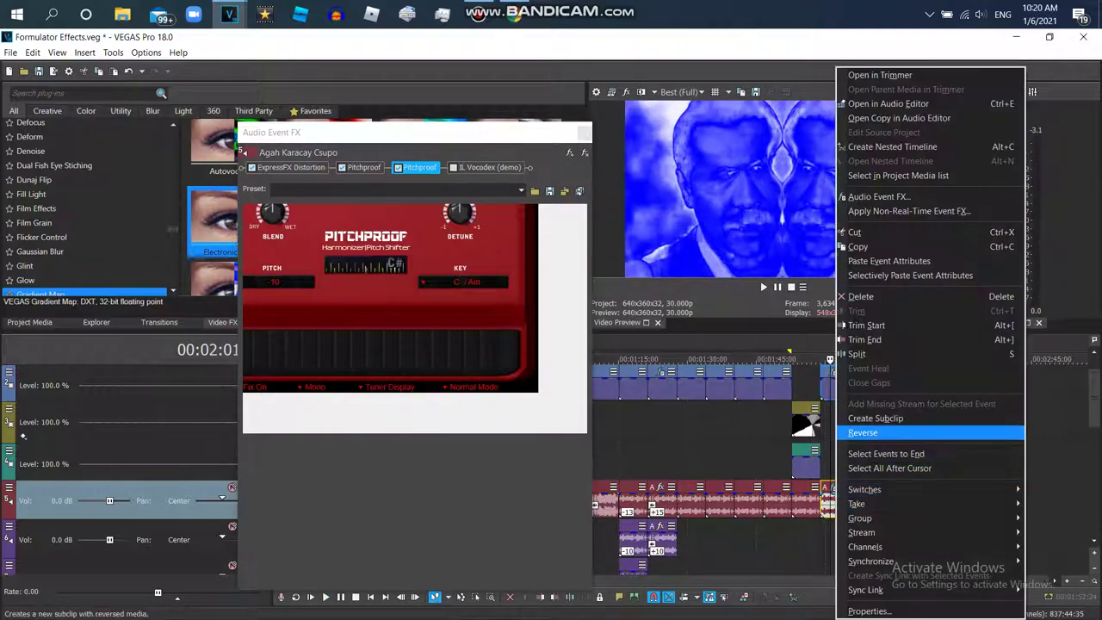
click(878, 432)
Add two Vibrato plug-ins to the audio clip's effect chain, one before and one after IL Vocodex (demo).
click(486, 167)
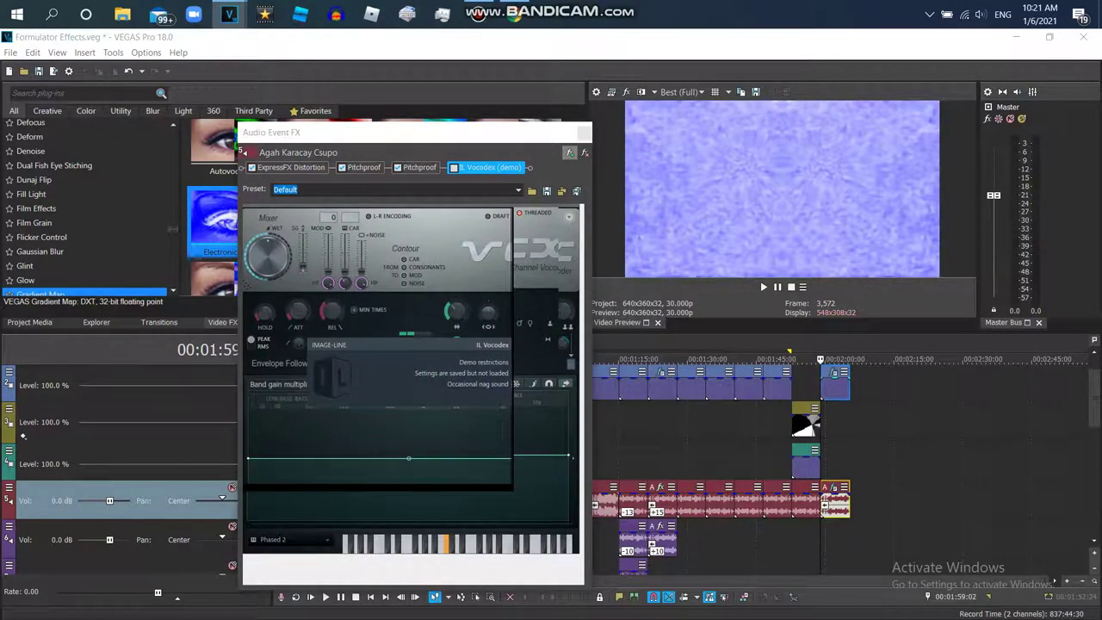
click(569, 152)
scroll(568, 353, down, 3)
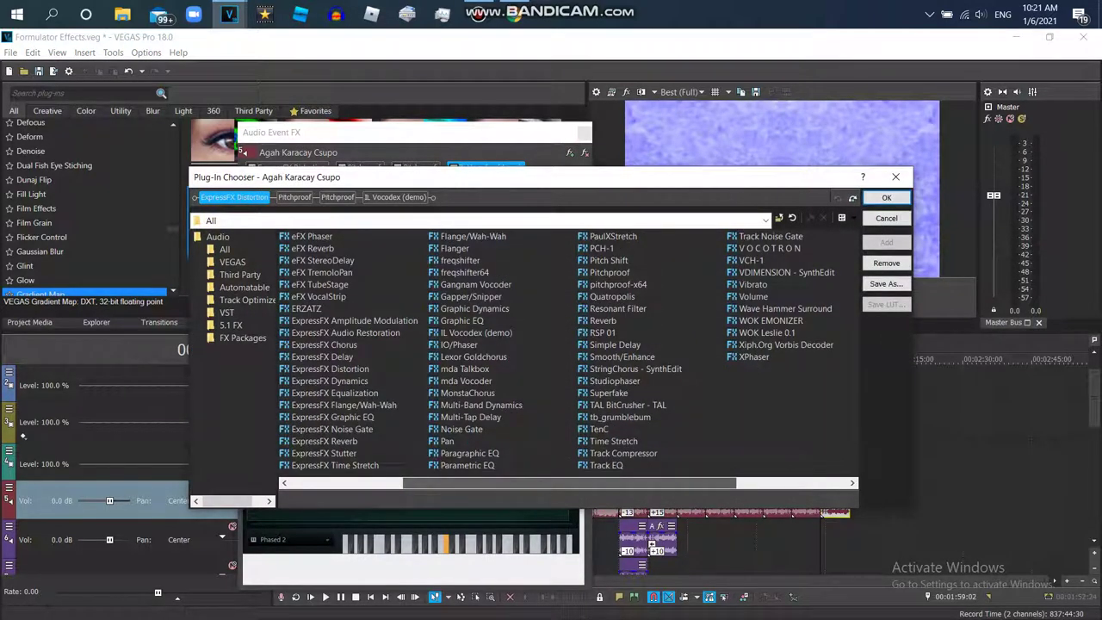
click(753, 284)
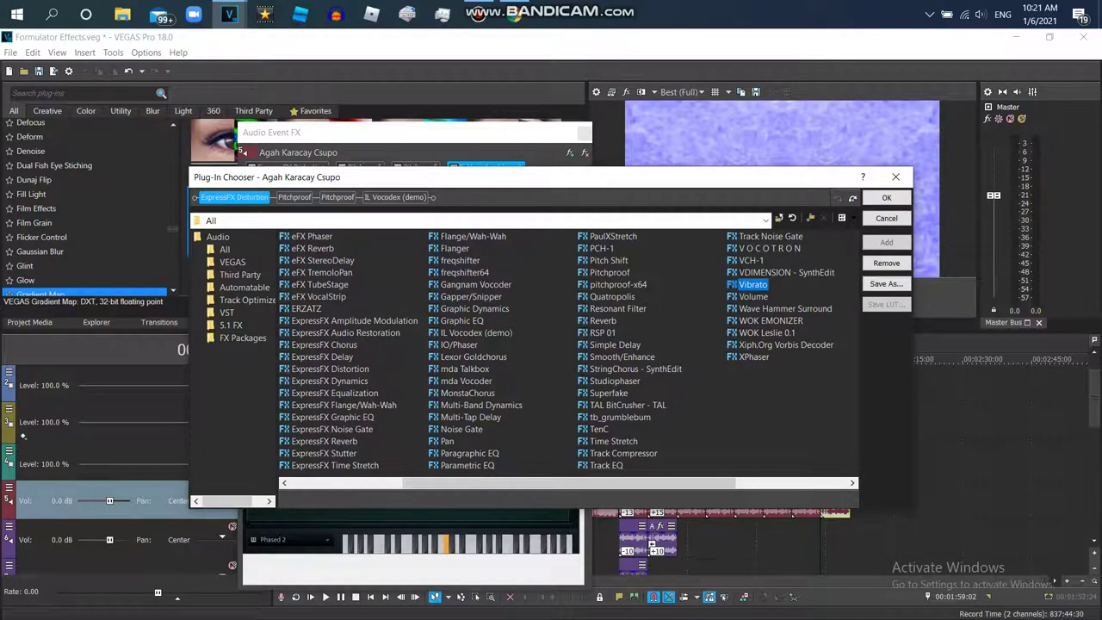
click(886, 242)
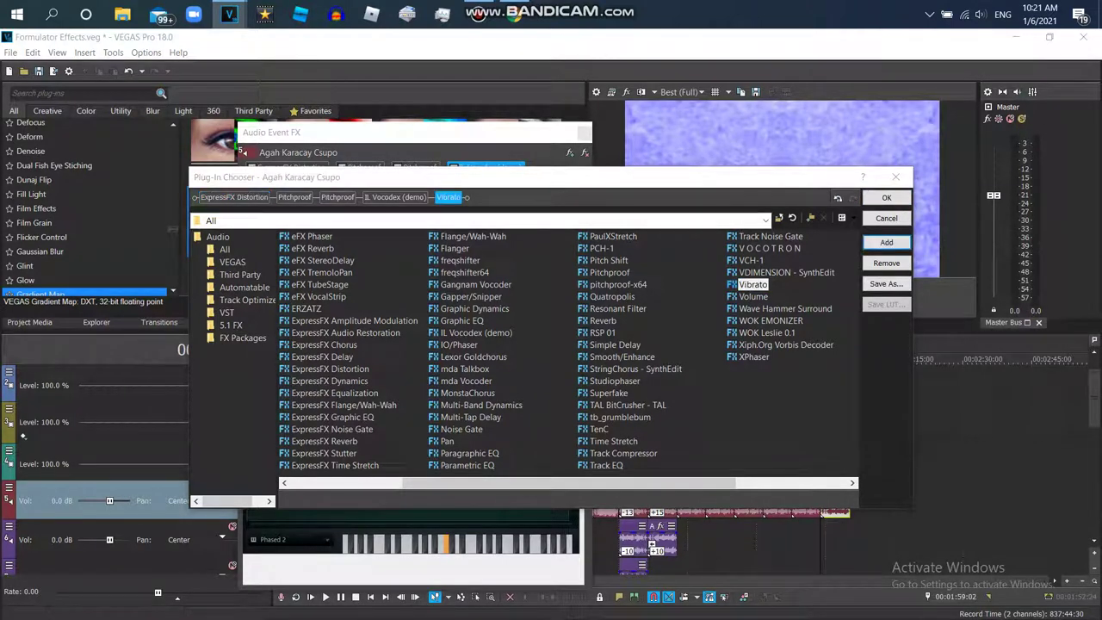
click(886, 242)
key(Delete)
key(Delete)
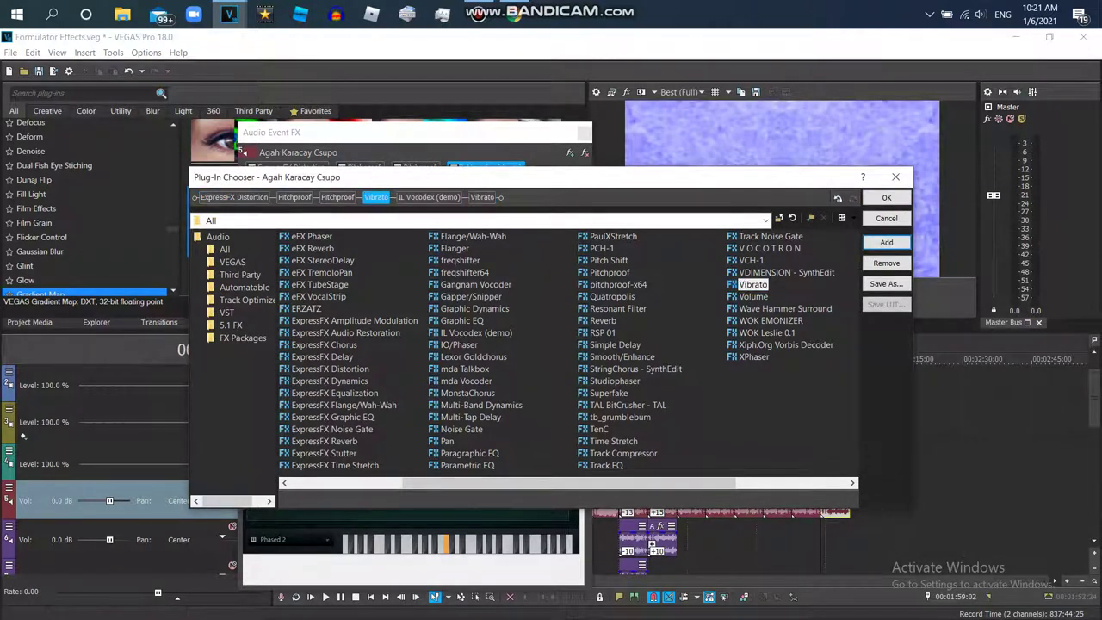
key(Return)
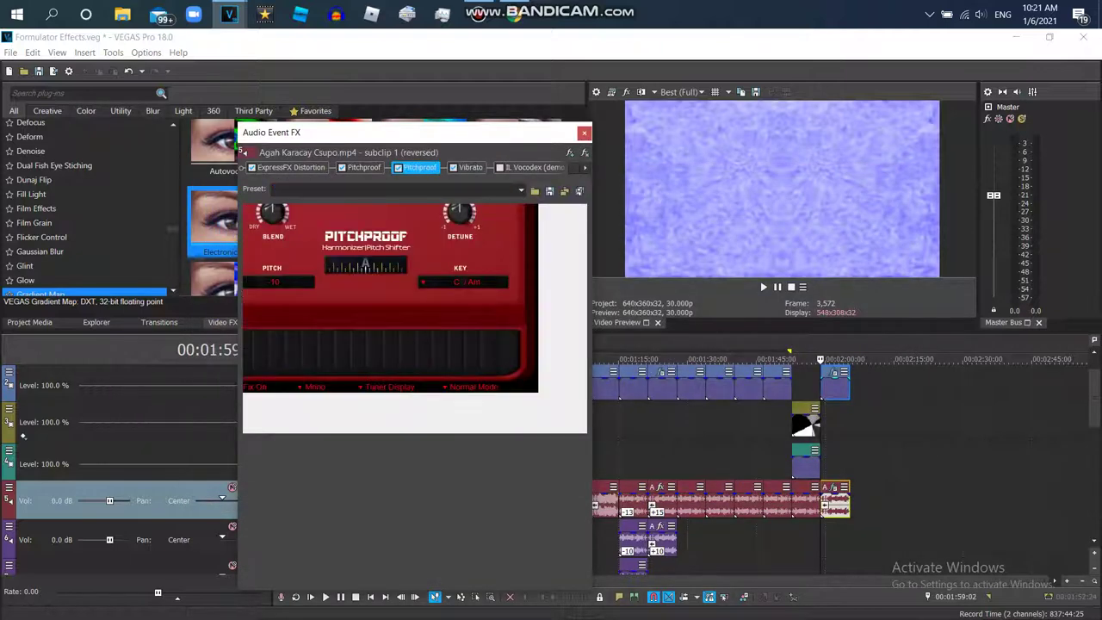
Apply the Electronic Sounds Pitch 1 preset to the first Vibrato, and enable IL Vocodex (demo) with its Power preset.
click(471, 167)
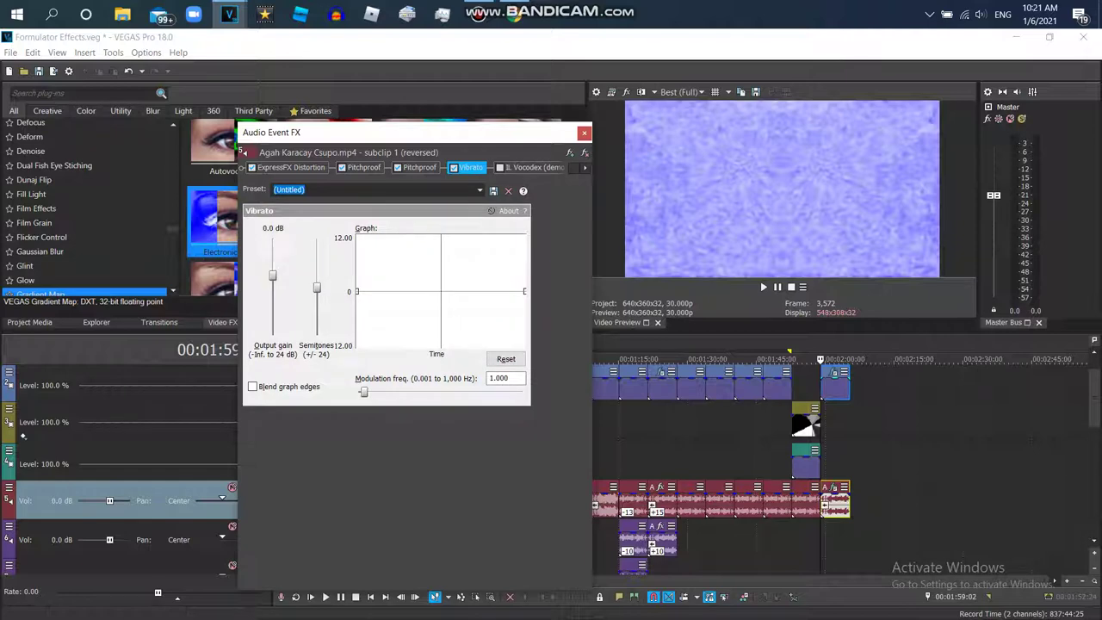
click(479, 189)
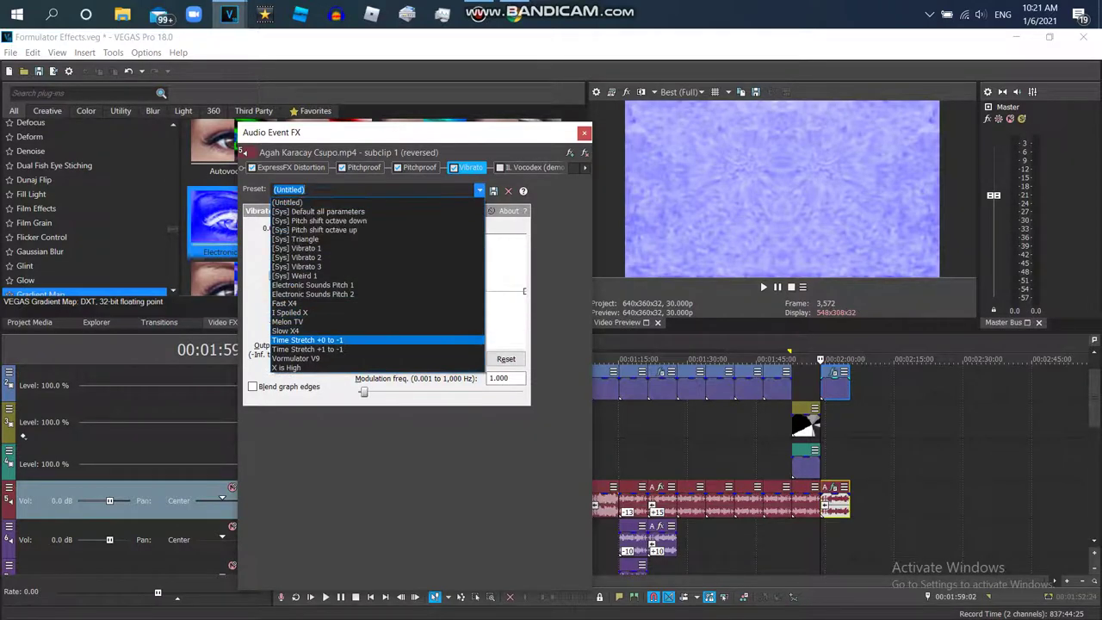
key(Return)
click(530, 167)
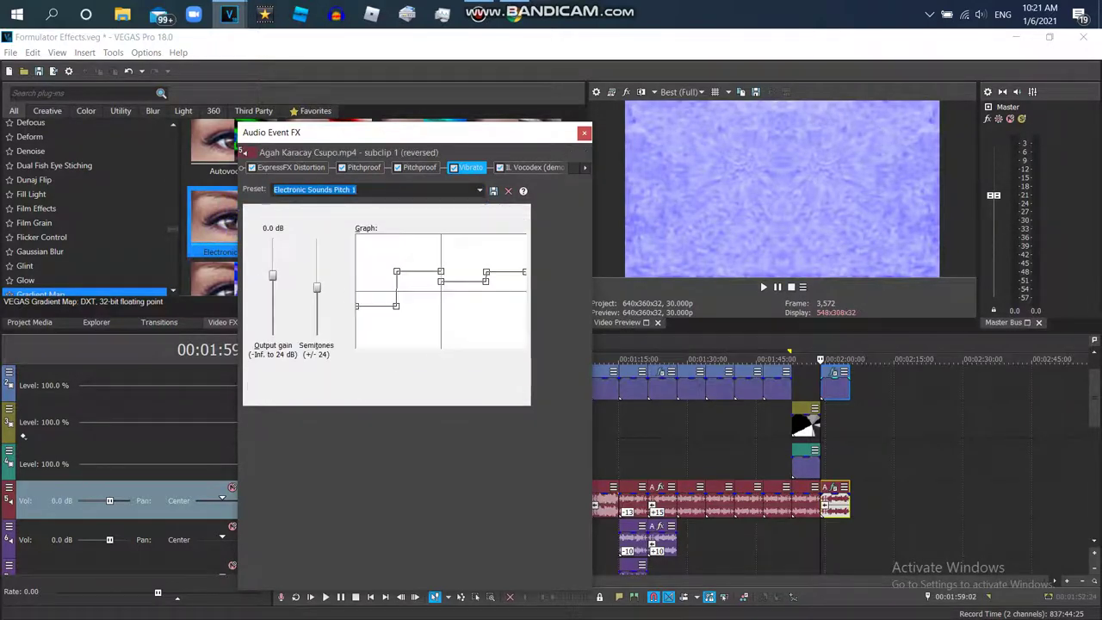
click(495, 204)
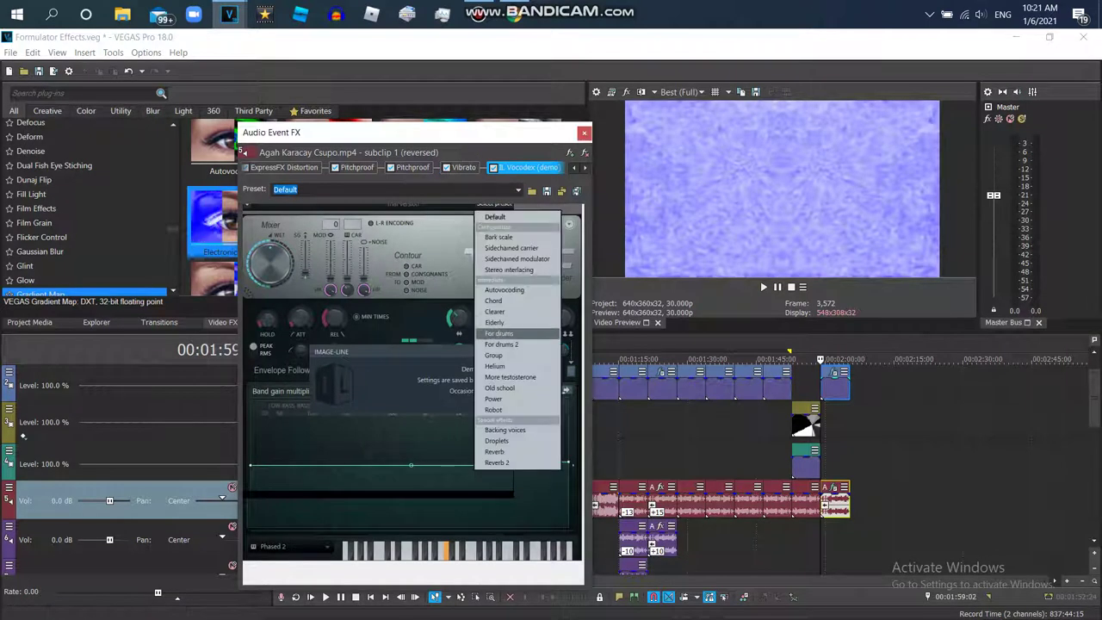
click(493, 398)
Choose a preset for the last Vibrato in the chain, close the audio effect settings and play the clip.
click(464, 167)
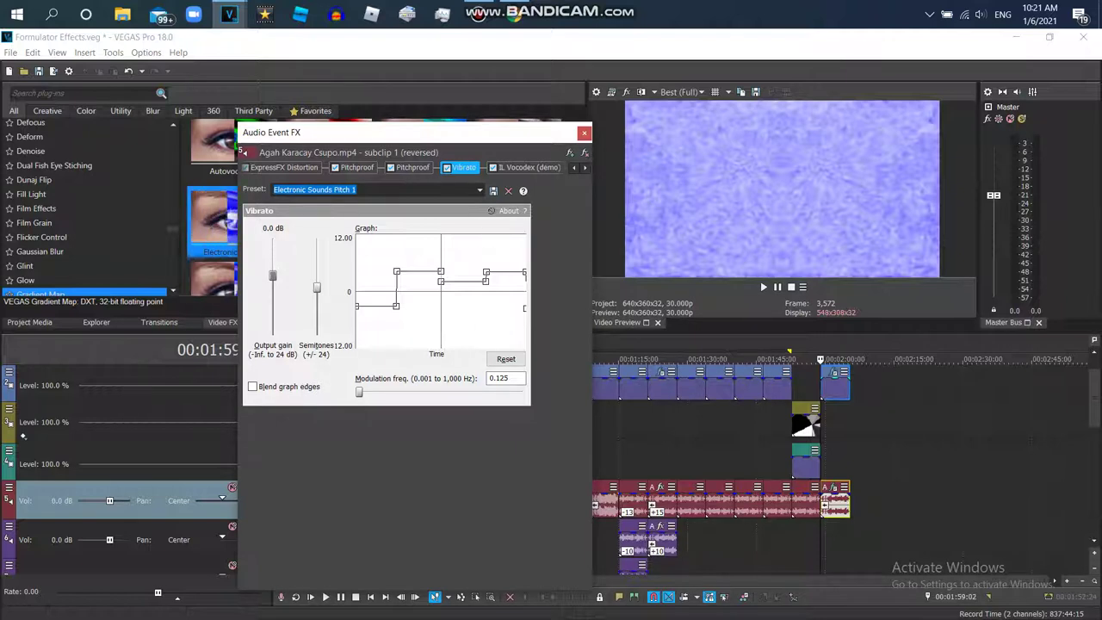
click(480, 167)
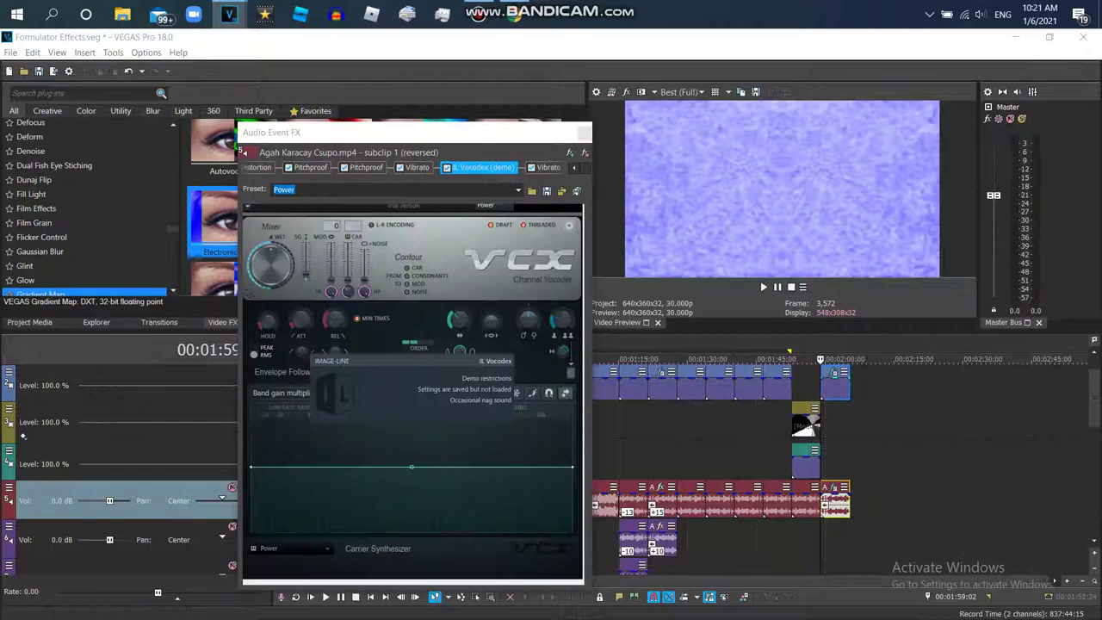
click(548, 167)
click(479, 189)
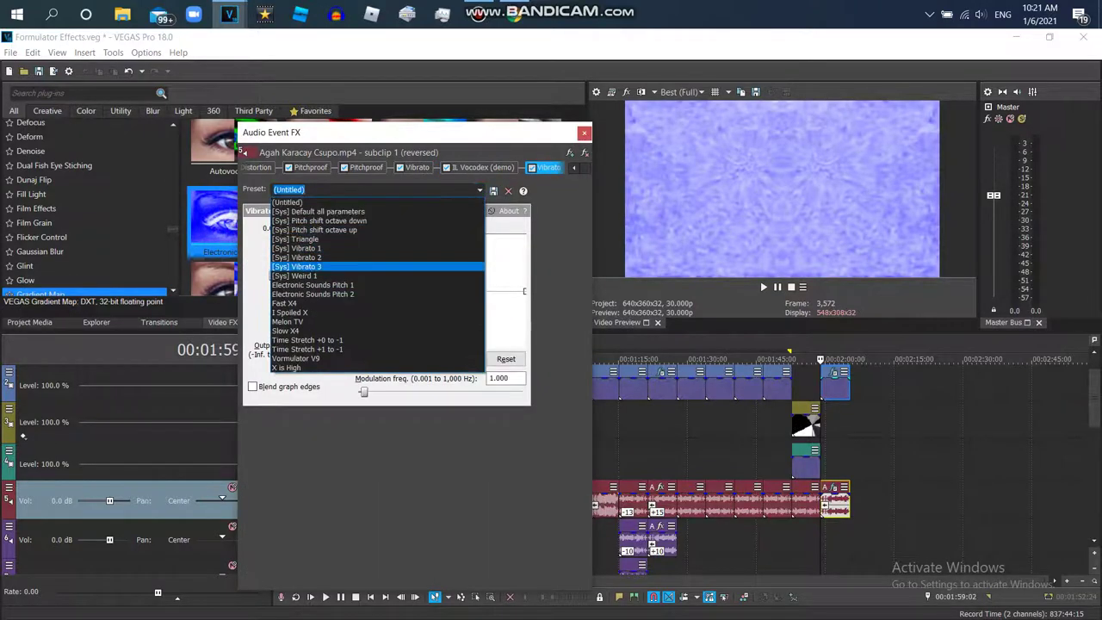
key(Return)
key(Escape)
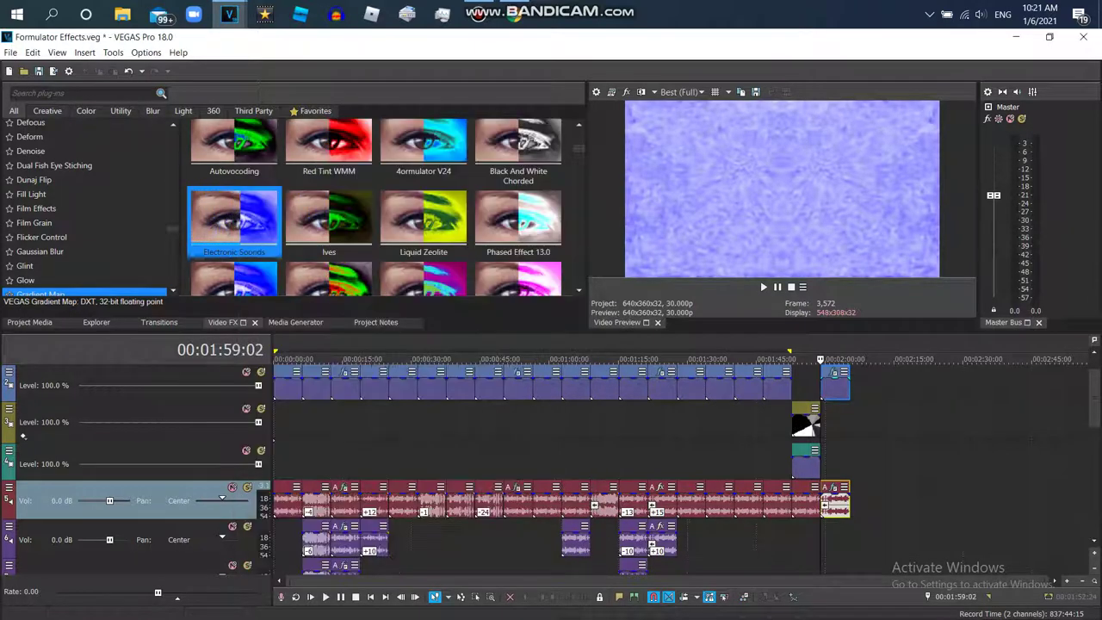
click(762, 286)
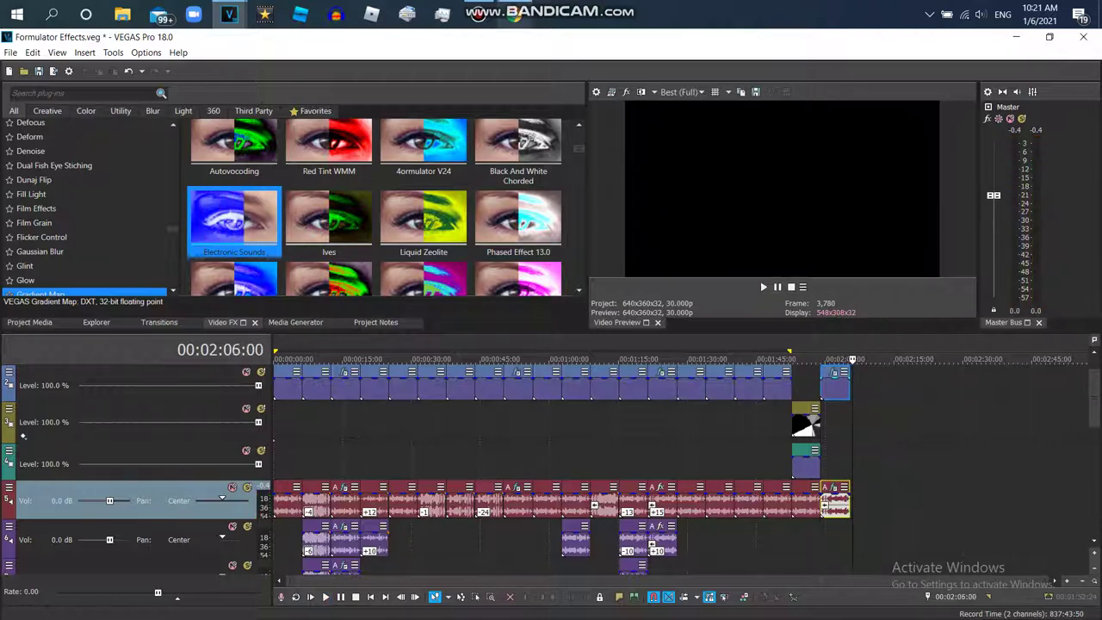
Switch to YouTube in the browser, play Klasky Csupo in Formulator V21 {NEW} and read its effect recipe and comments.
key(alt+Tab)
scroll(896, 448, down, 4)
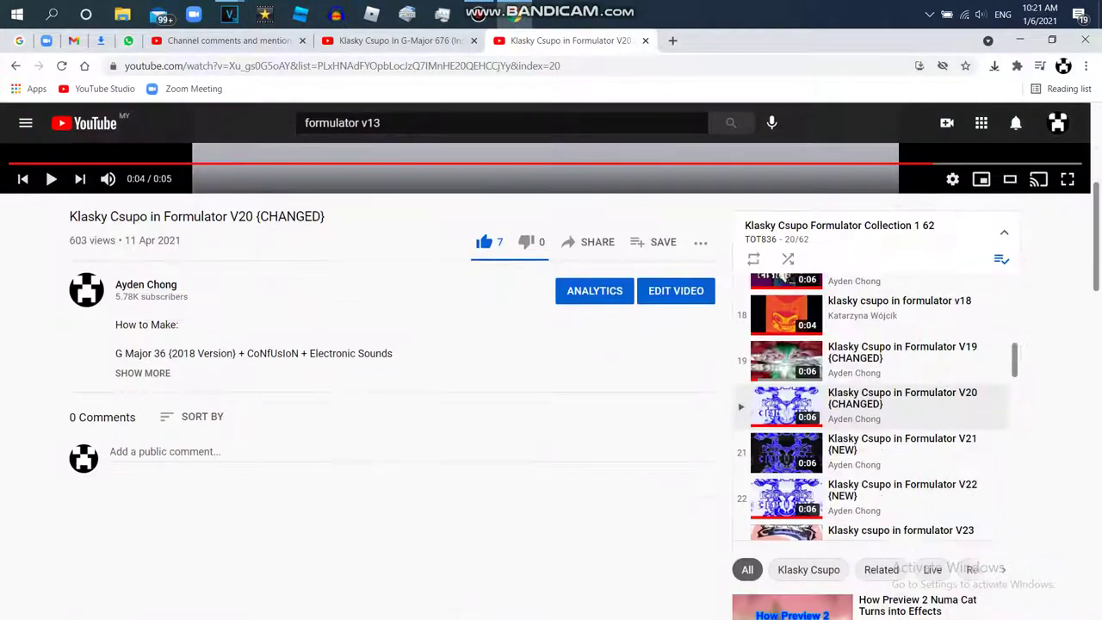
click(896, 448)
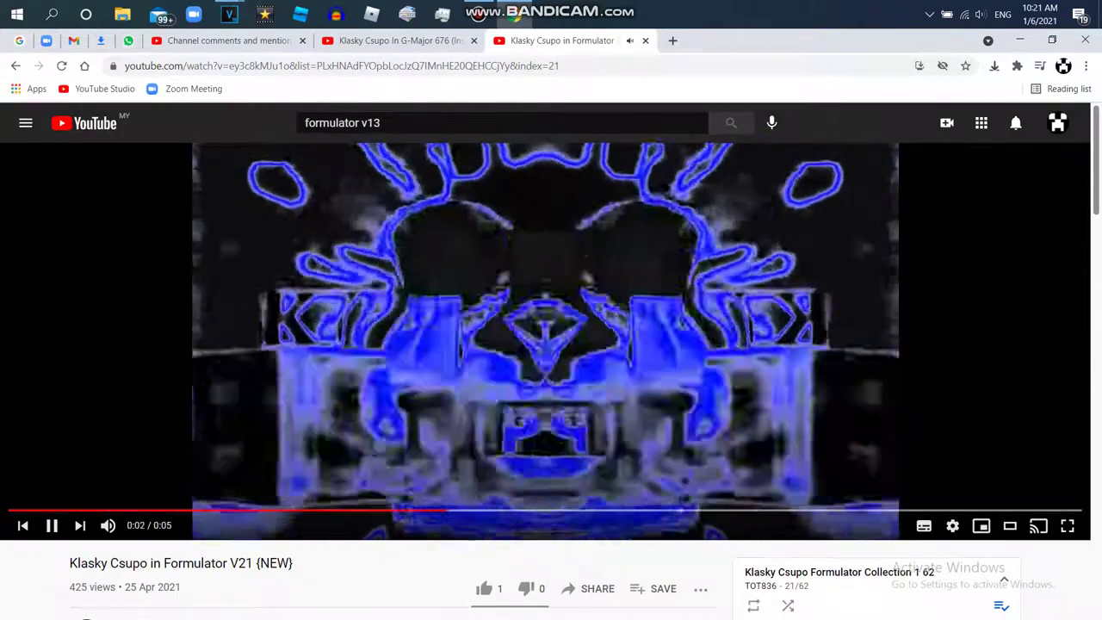
key(space)
scroll(551, 388, down, 3)
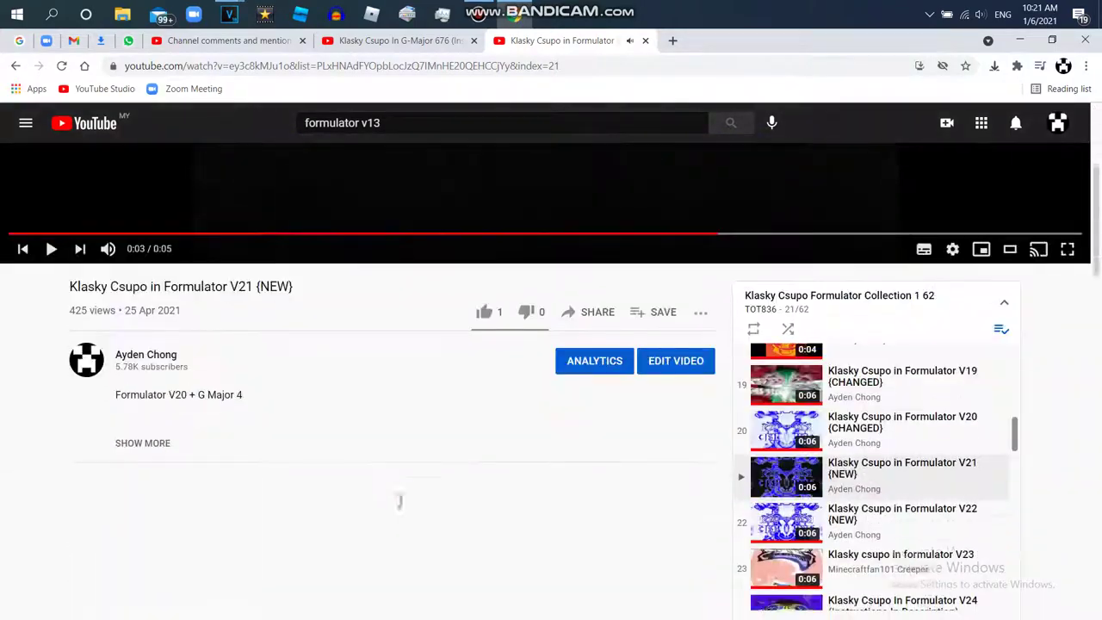
scroll(551, 388, down, 4)
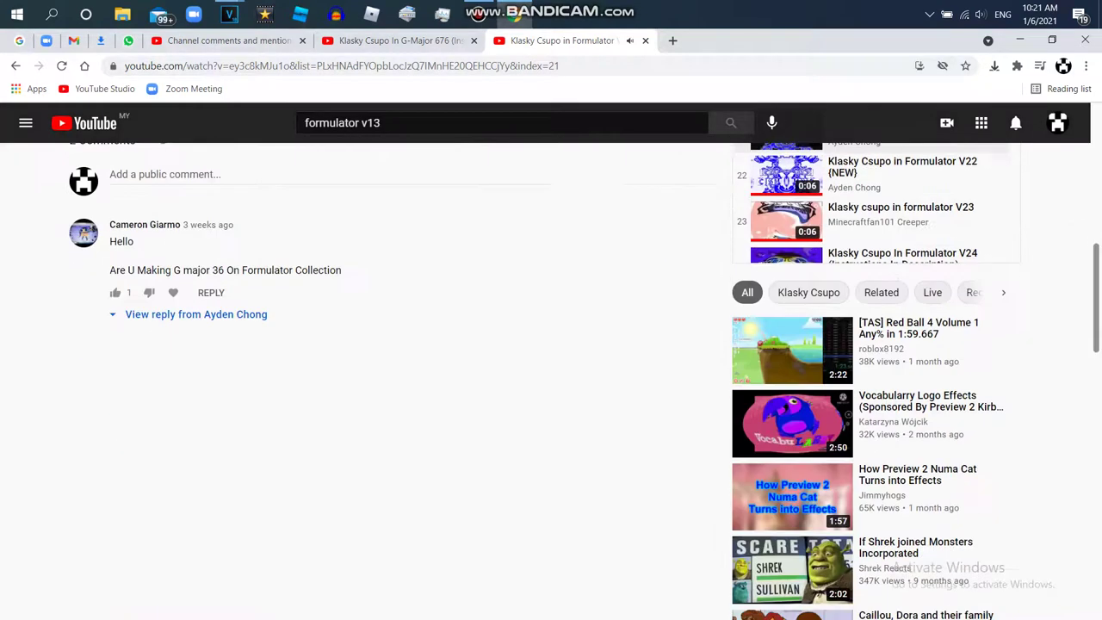
click(164, 314)
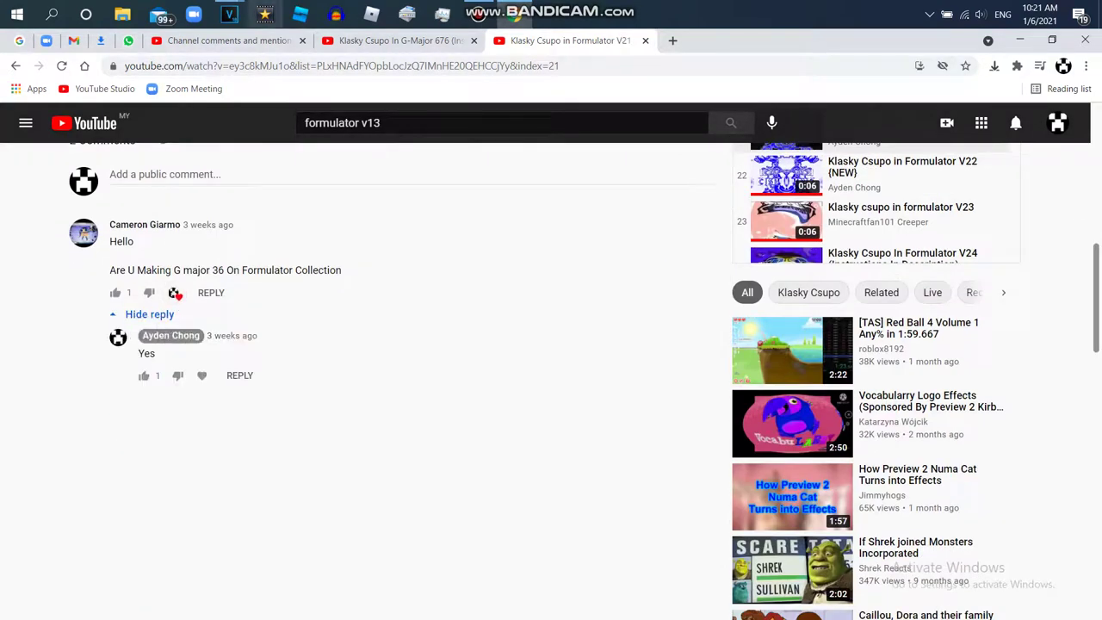
Return to VEGAS Pro and paste a copy of the finished V20 clip directly after it on the timeline.
mouse_move(229, 14)
click(148, 86)
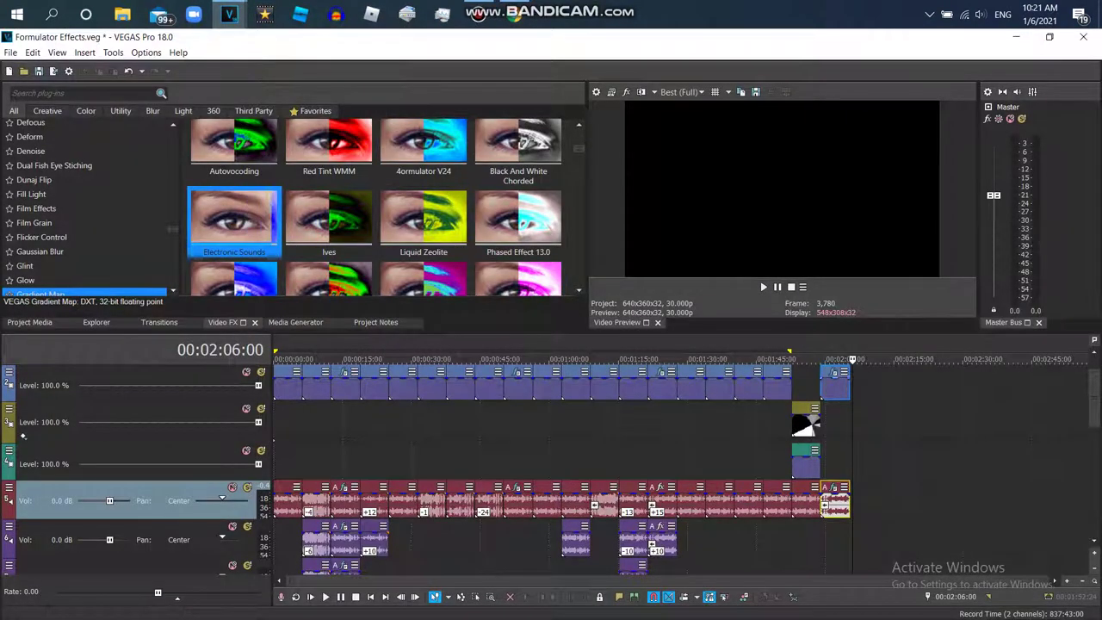
right_click(839, 499)
click(865, 383)
right_click(870, 378)
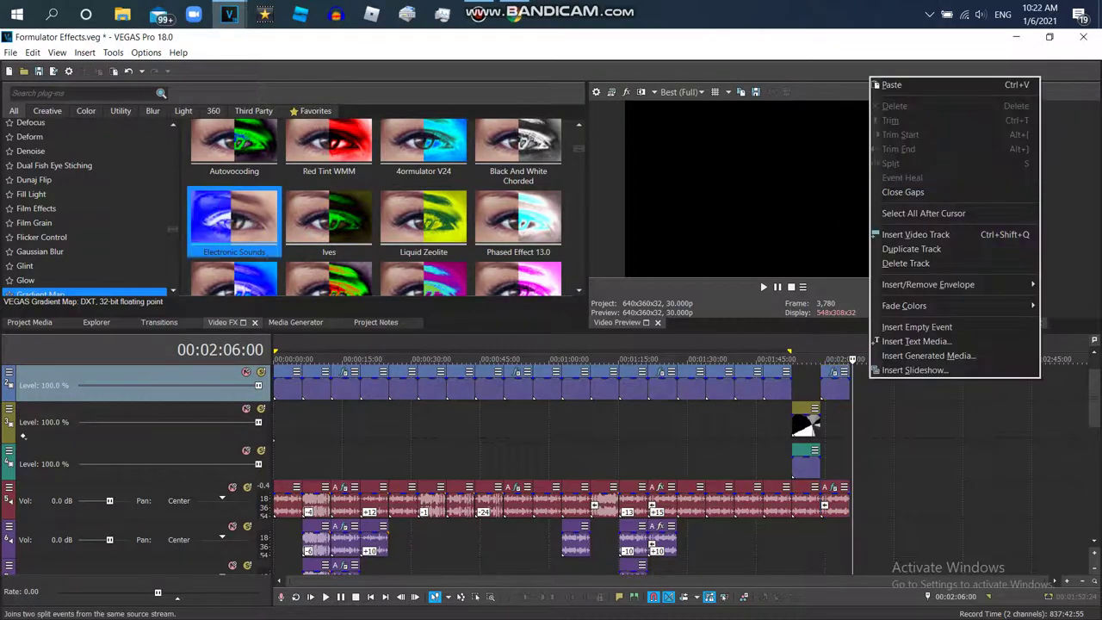
click(891, 84)
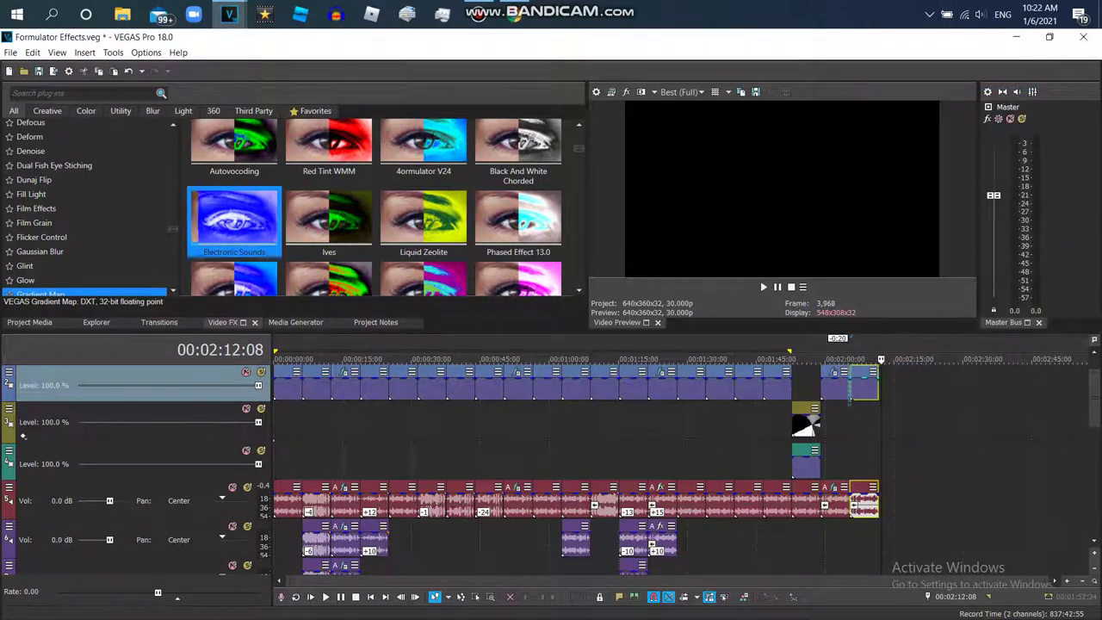
Apply the G Major 4 Gradient Map preset to the video of the newly pasted clip at the end of the timeline.
right_click(855, 508)
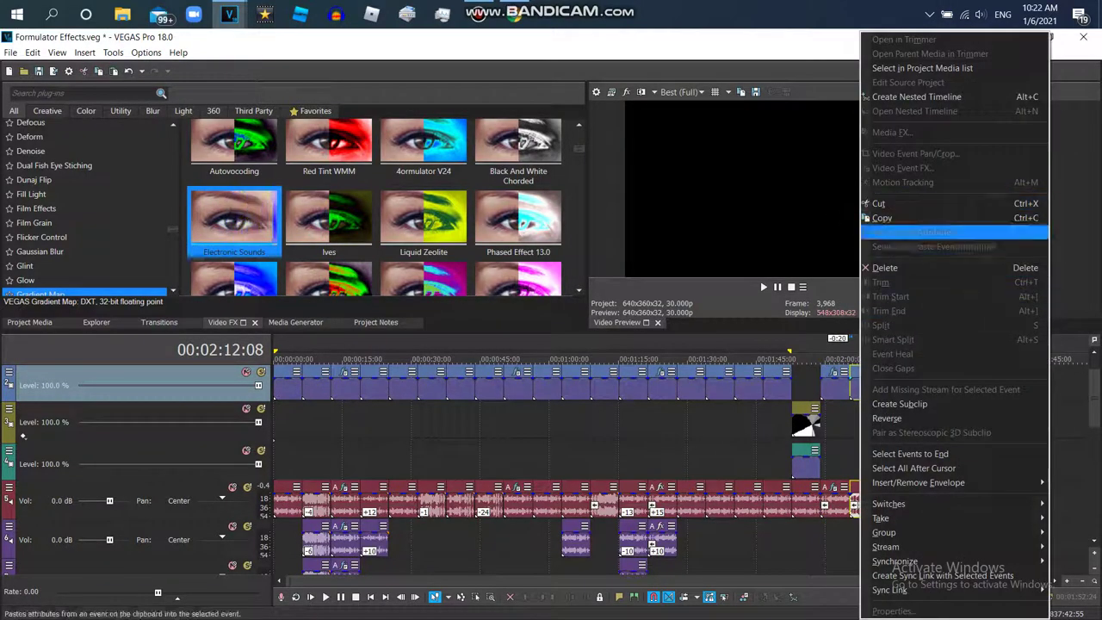
key(Escape)
click(800, 359)
click(863, 359)
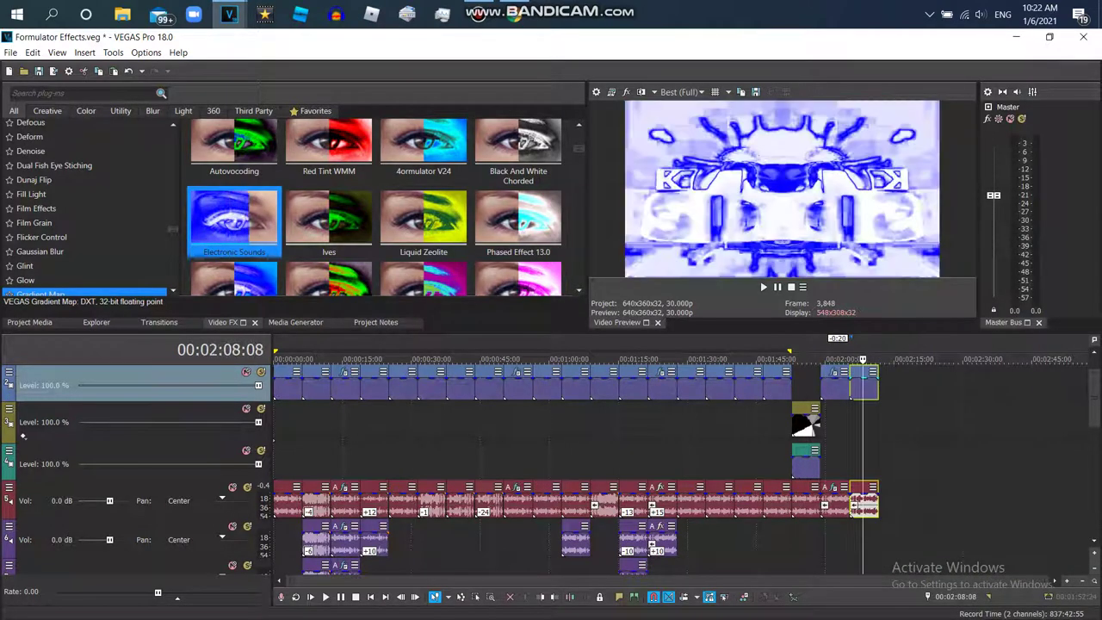
scroll(377, 206, up, 3)
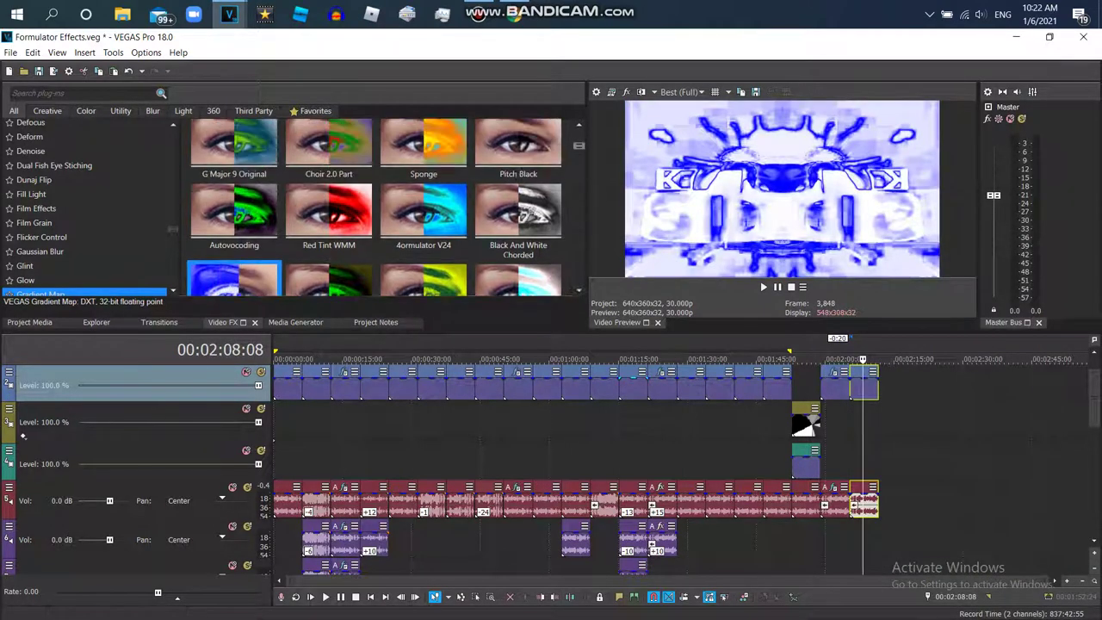
scroll(377, 206, up, 1)
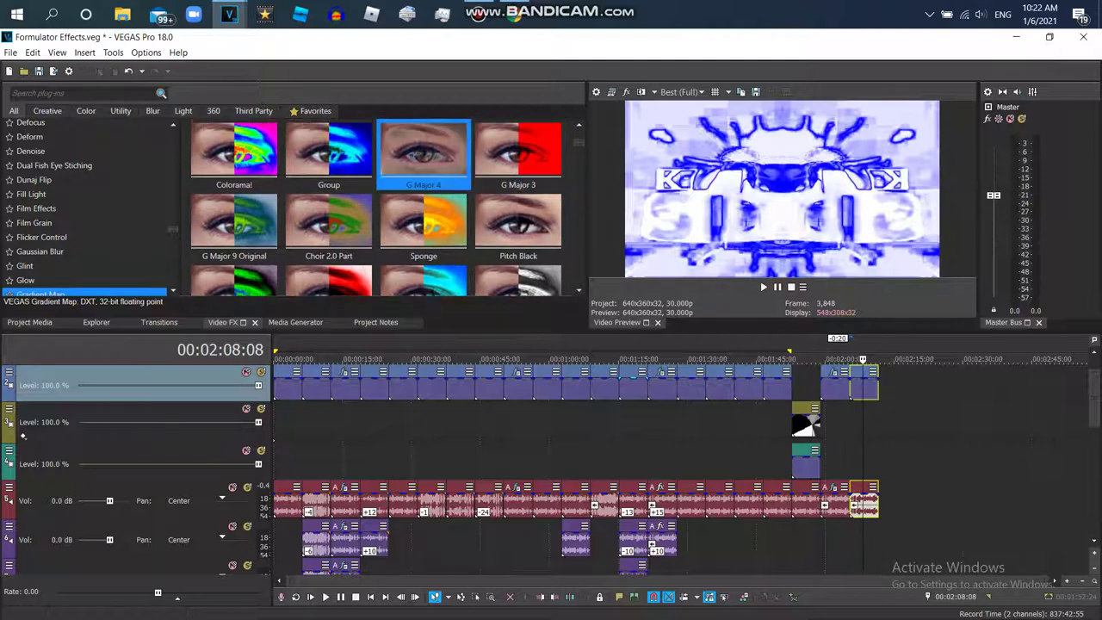
drag(423, 155, 863, 385)
click(1049, 391)
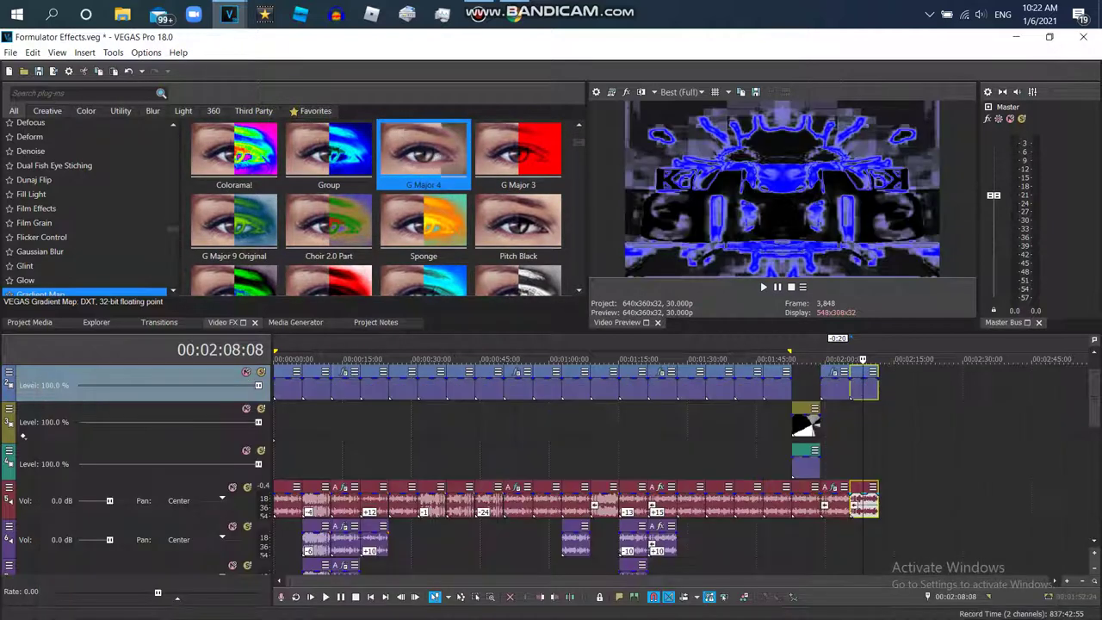
Add another Pitchproof at the end of the new clip's audio effect chain and set its pitch to +5.
click(866, 500)
right_click(866, 500)
click(939, 198)
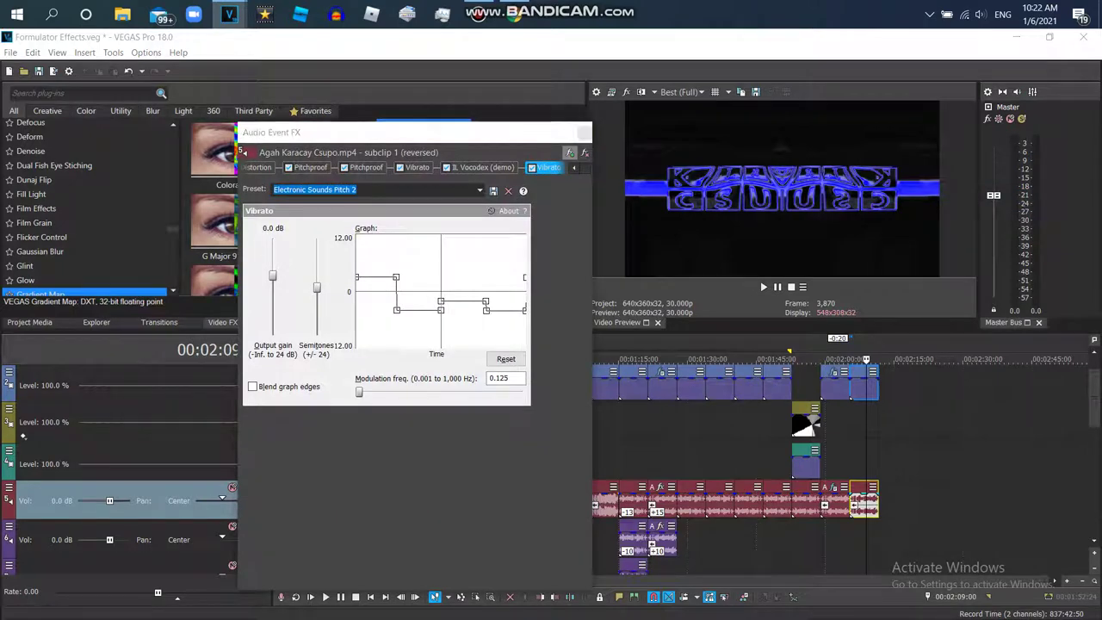
click(569, 153)
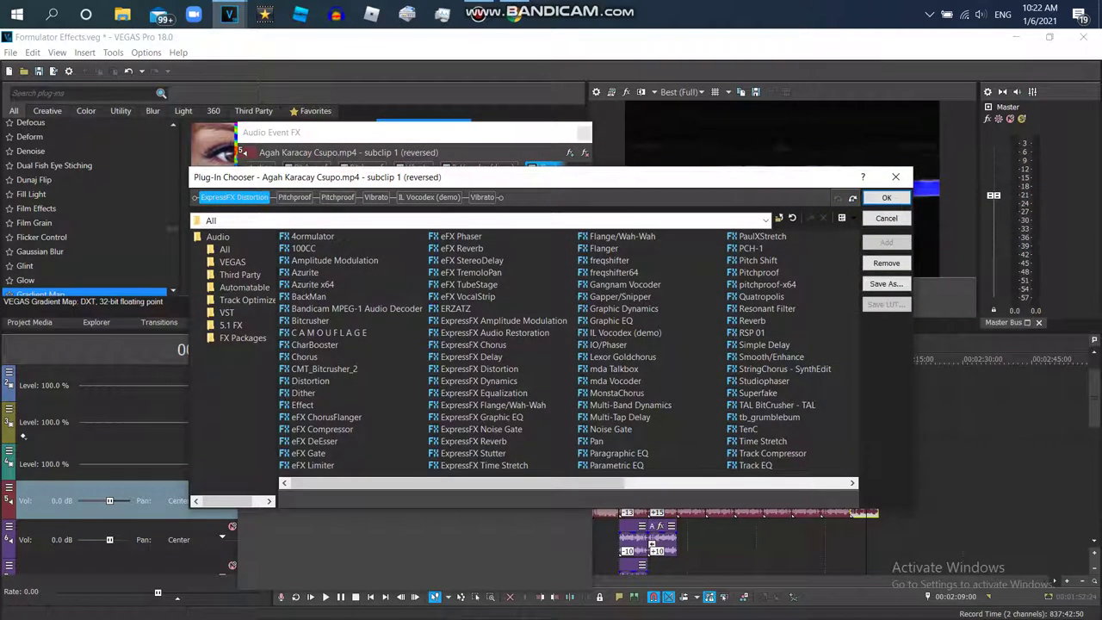
key(Return)
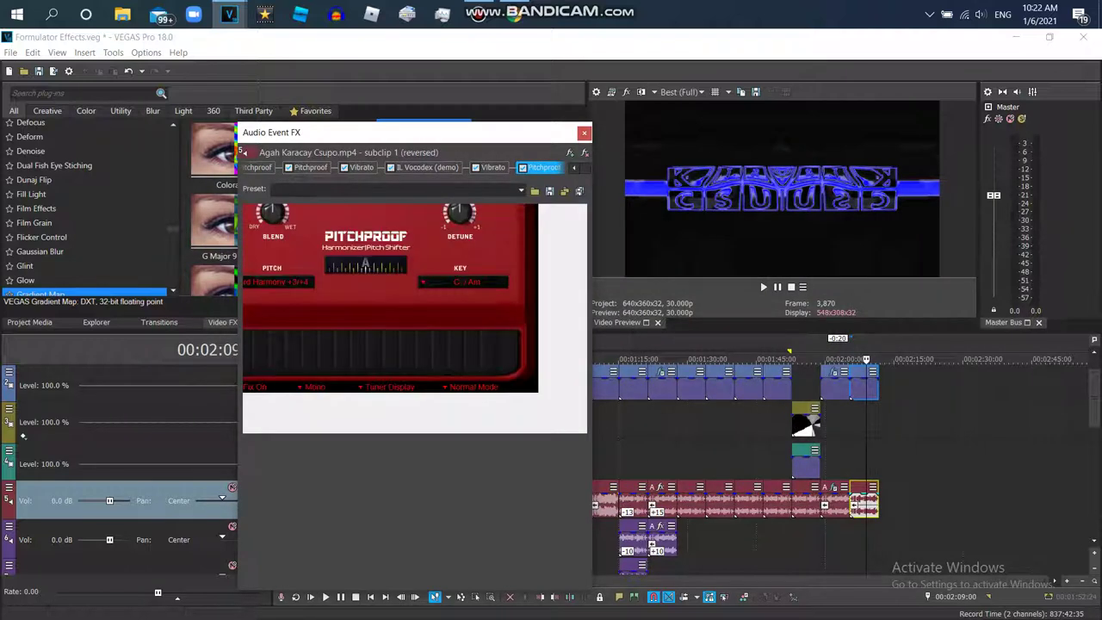
click(277, 282)
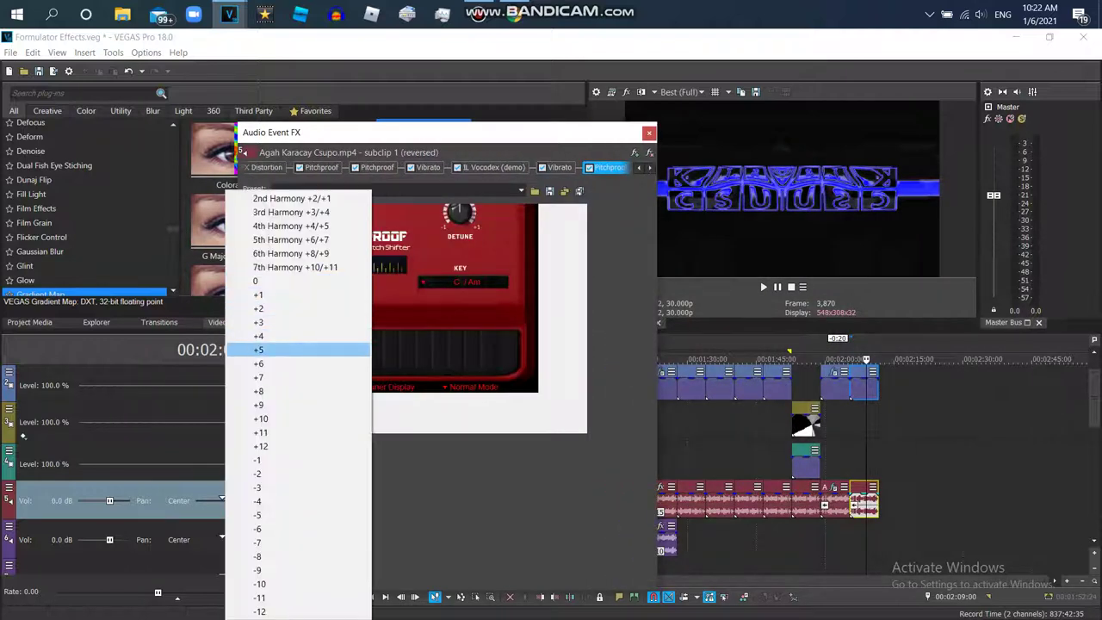
key(Return)
Switch the IL Vocodex (demo) effect to its Old school preset and close the audio effect settings.
click(493, 167)
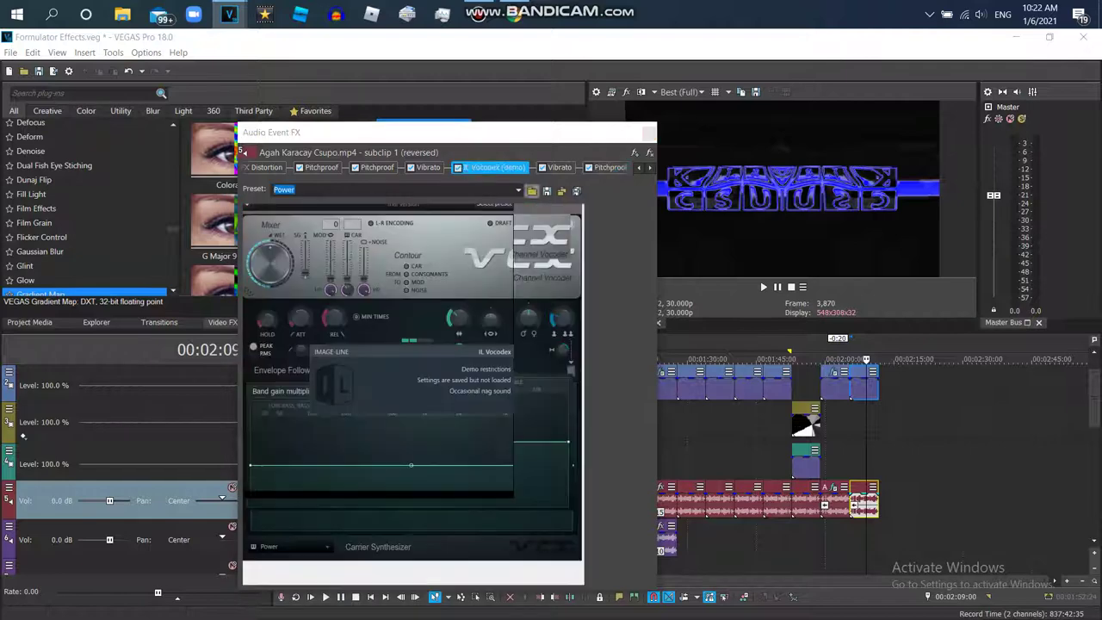
click(495, 205)
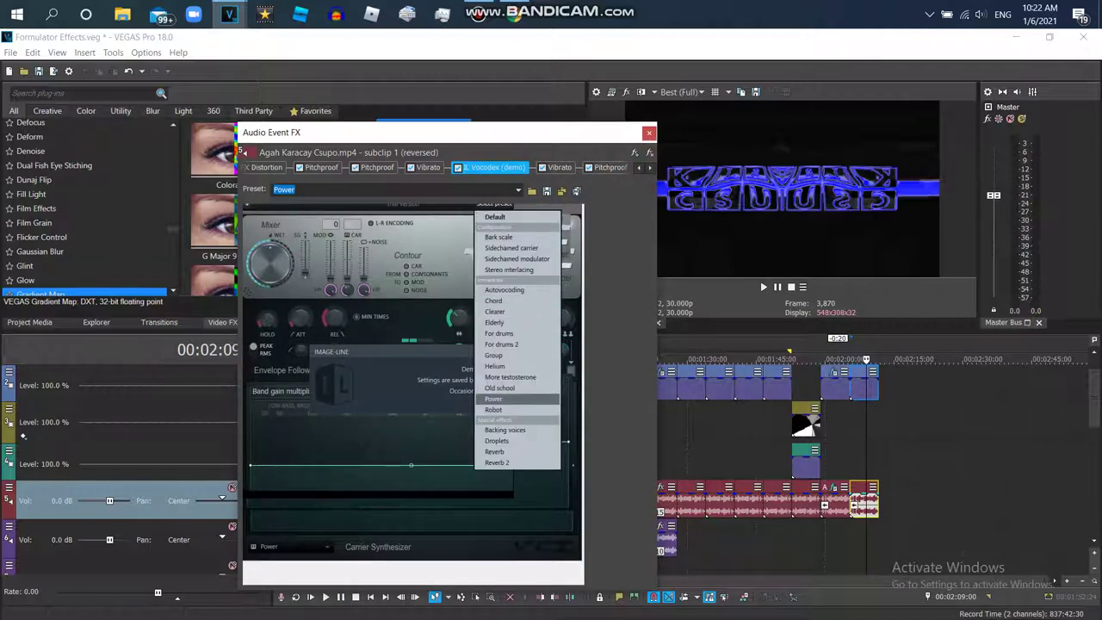
click(517, 388)
click(649, 132)
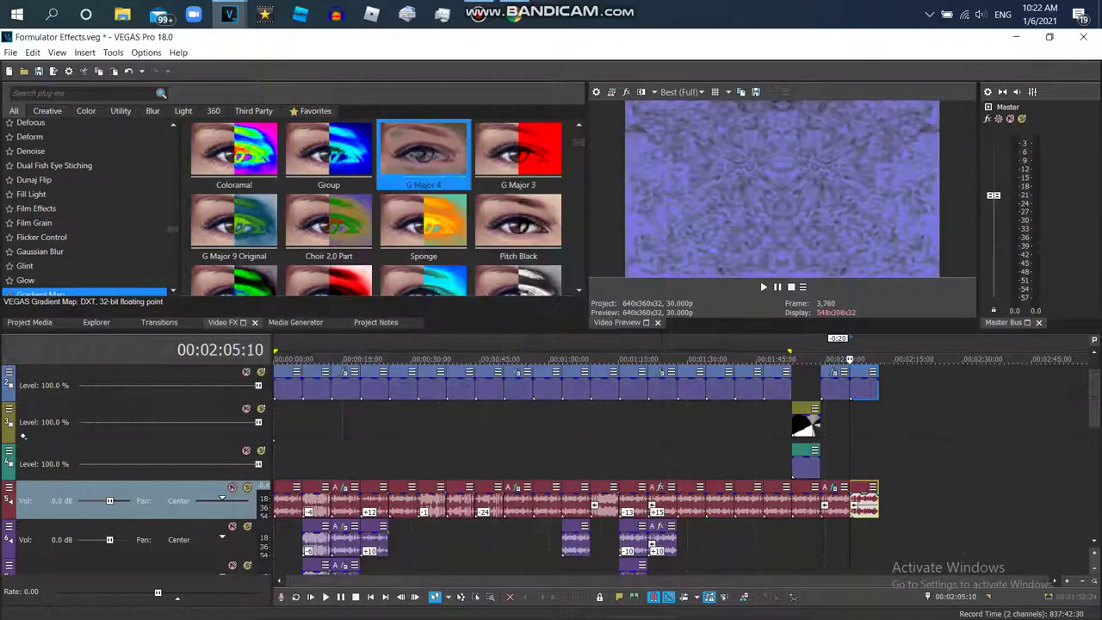